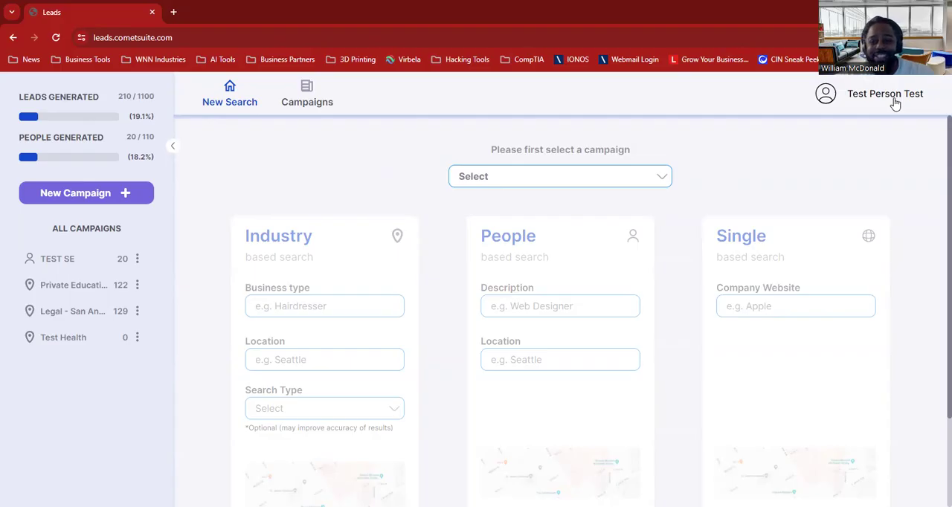
# Open the business profile in the account's profile settings and review its fields from business name to personality.
pyautogui.click(896, 104)
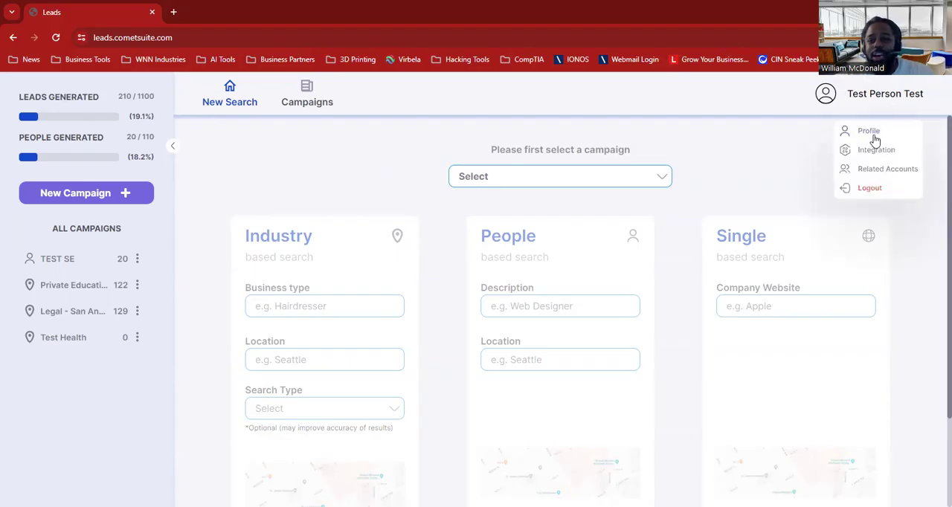
pyautogui.click(877, 134)
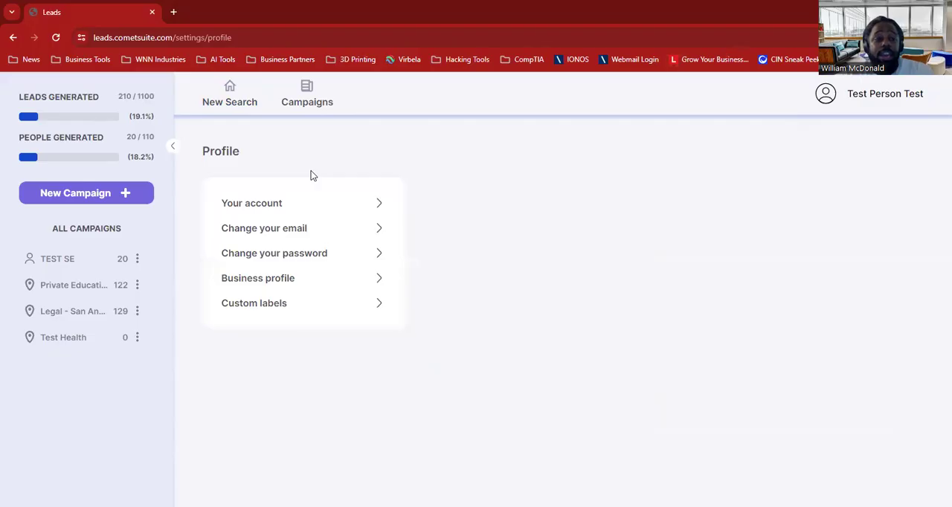
pyautogui.click(318, 281)
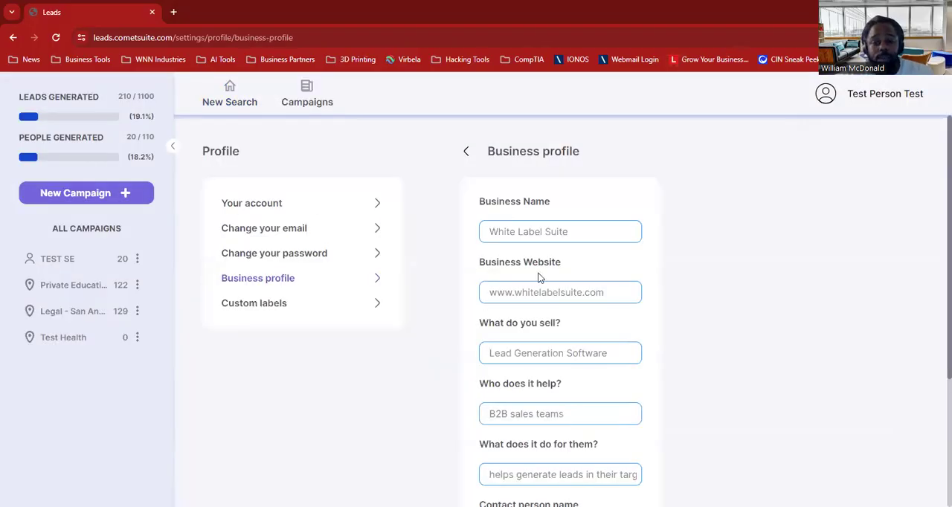
pyautogui.scroll(-3, 541, 277)
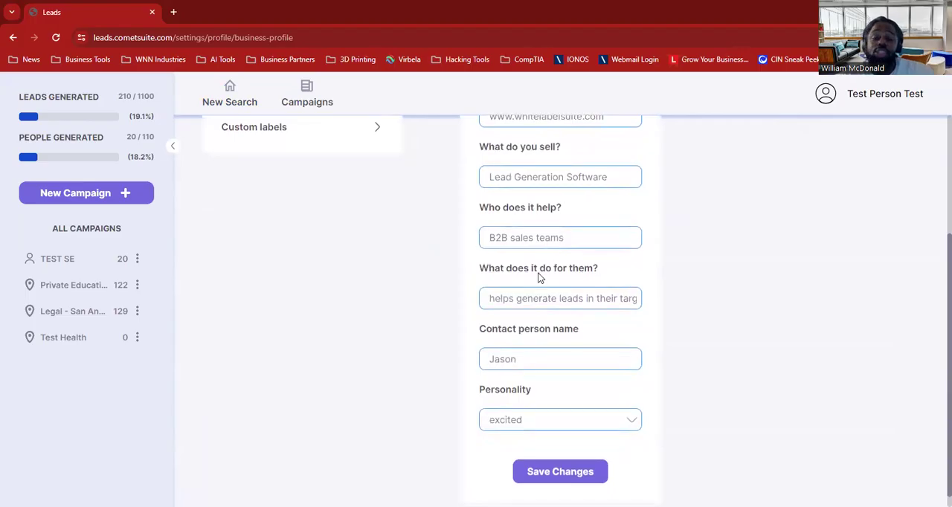
pyautogui.scroll(2, 540, 278)
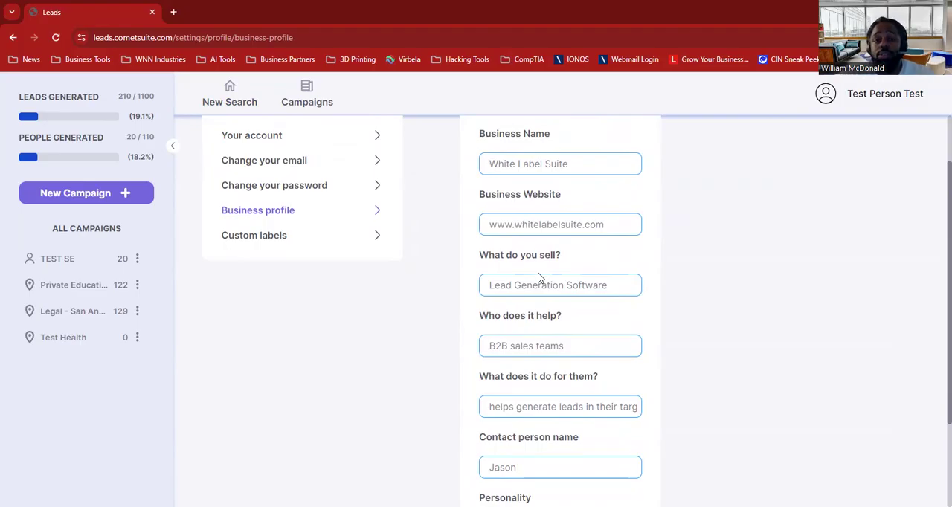
pyautogui.scroll(-3, 539, 277)
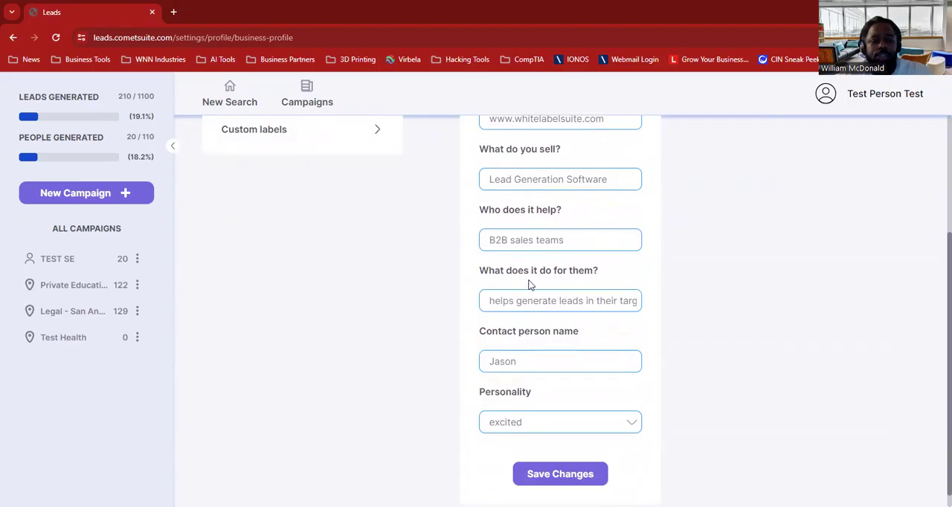
pyautogui.scroll(2, 530, 285)
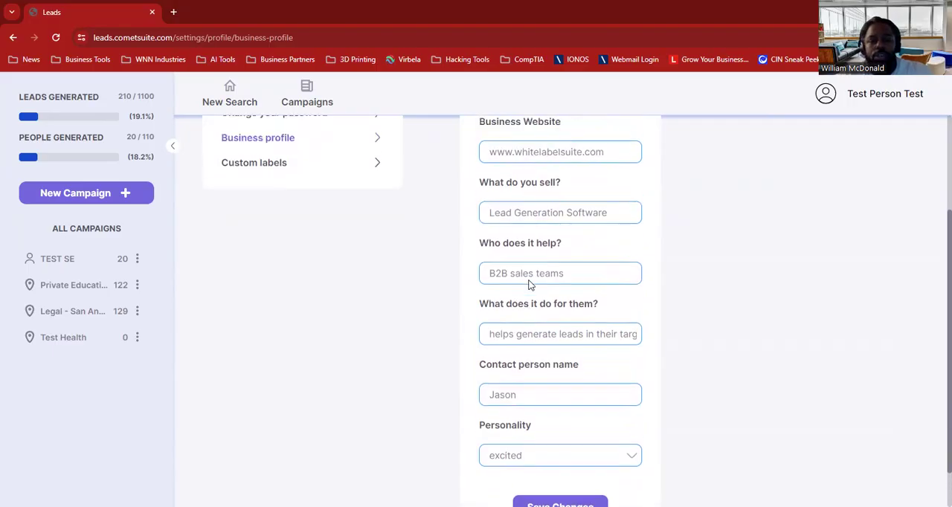
pyautogui.scroll(-2, 530, 284)
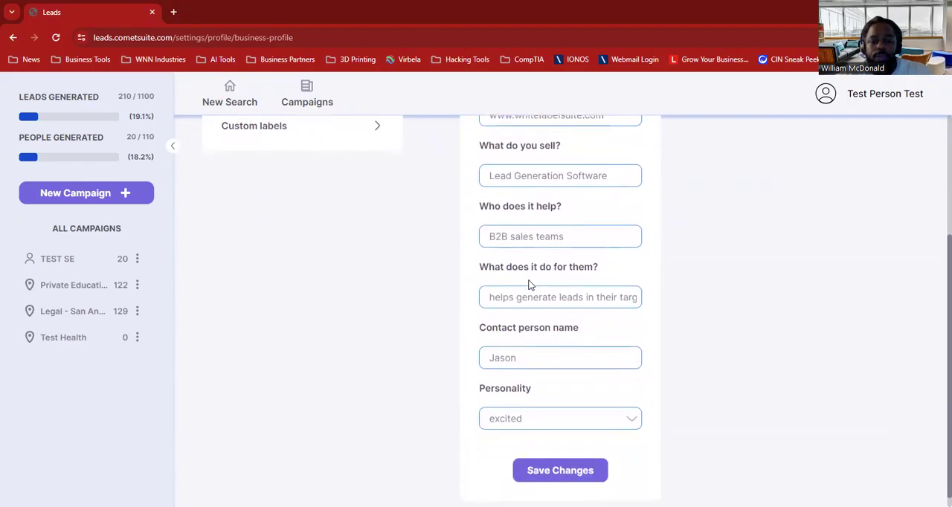
# Check the available personality options and save the business profile.
pyautogui.click(523, 422)
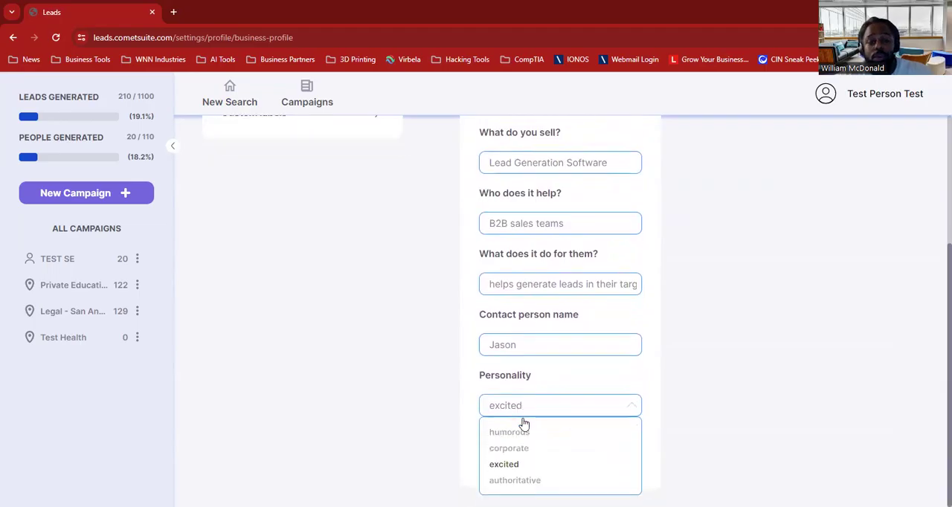
pyautogui.click(474, 412)
pyautogui.click(515, 455)
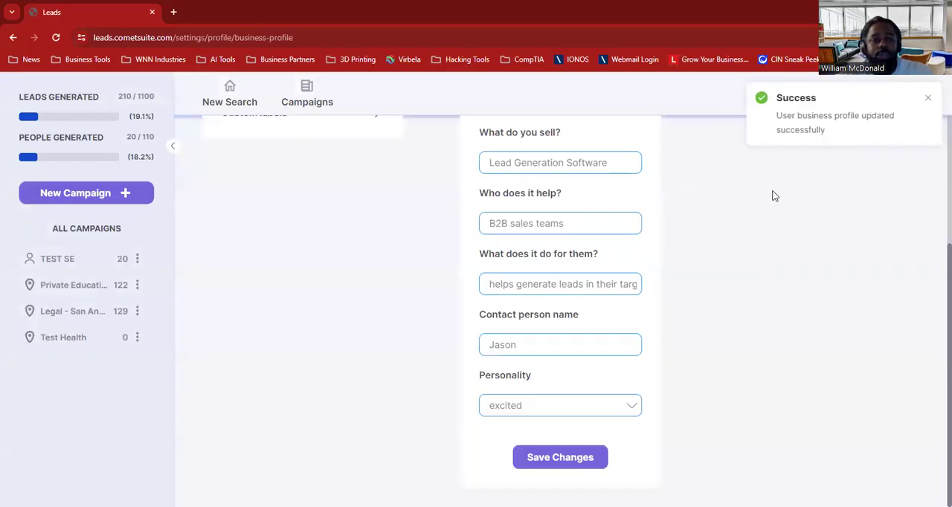
# Return to the new search page and create an Industry campaign named "MSP - Tampa".
pyautogui.click(243, 101)
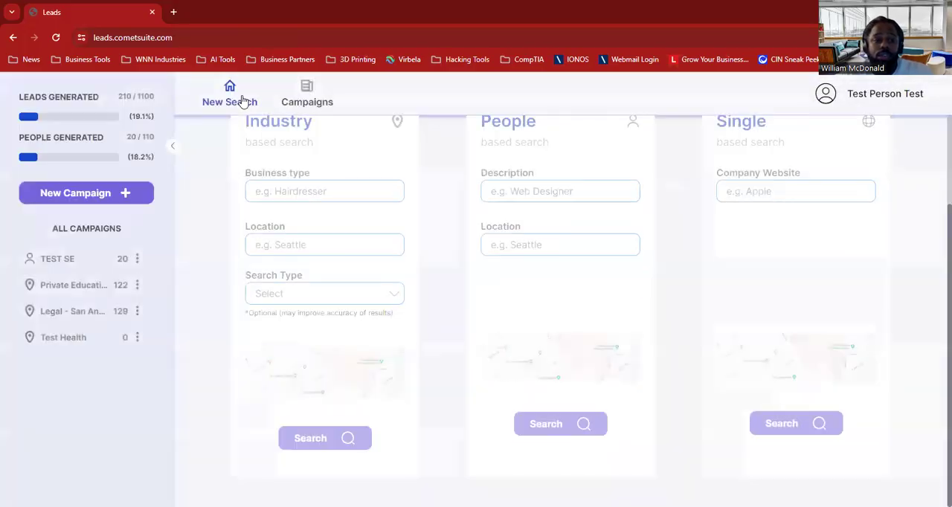
pyautogui.scroll(2, 329, 290)
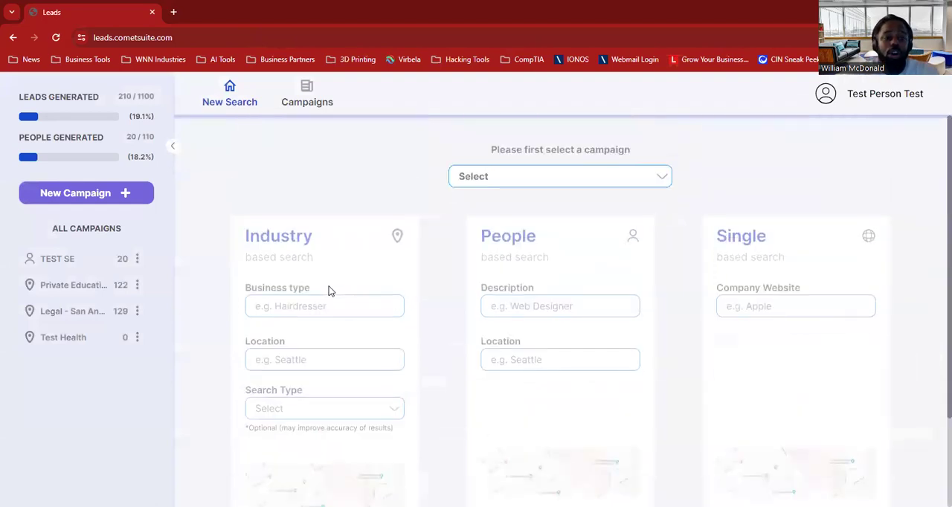
pyautogui.click(99, 194)
pyautogui.click(373, 277)
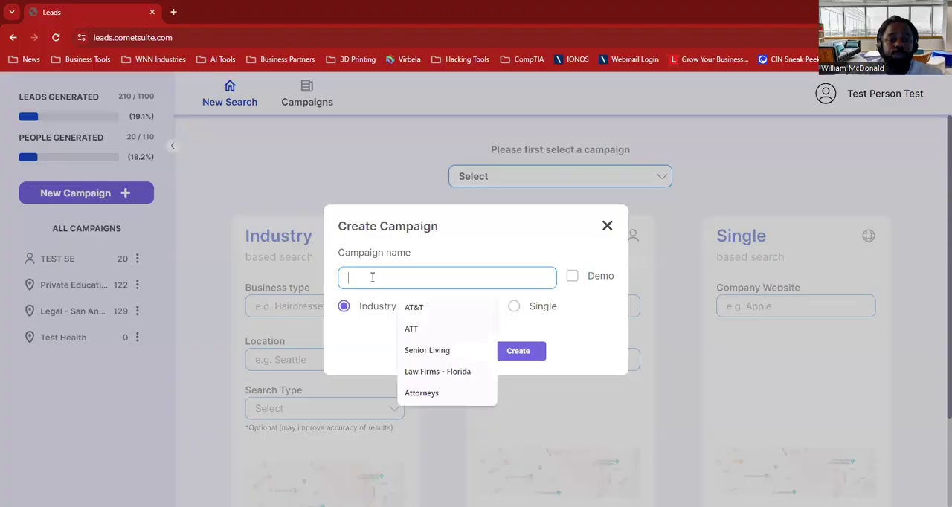
pyautogui.write('MSP')
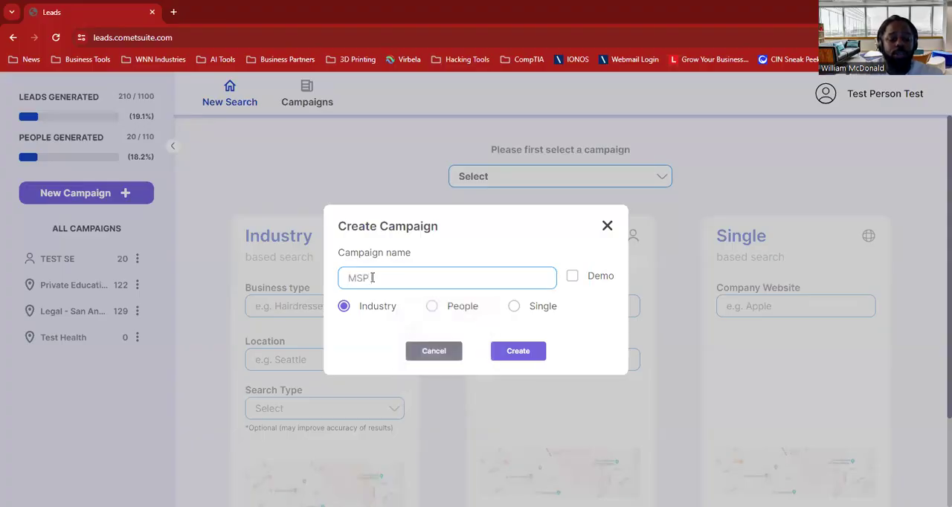
pyautogui.write(' Tamp')
pyautogui.press('BackSpace')
pyautogui.write('pa')
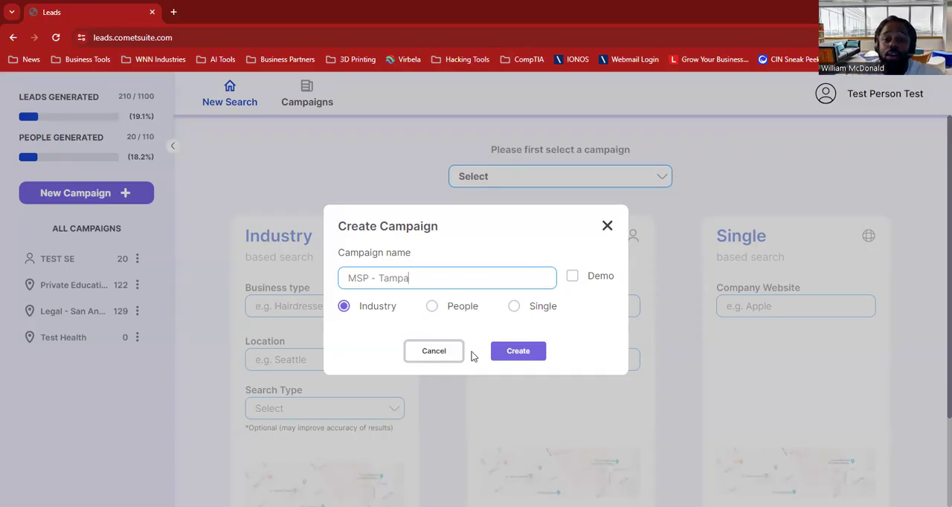
pyautogui.click(531, 354)
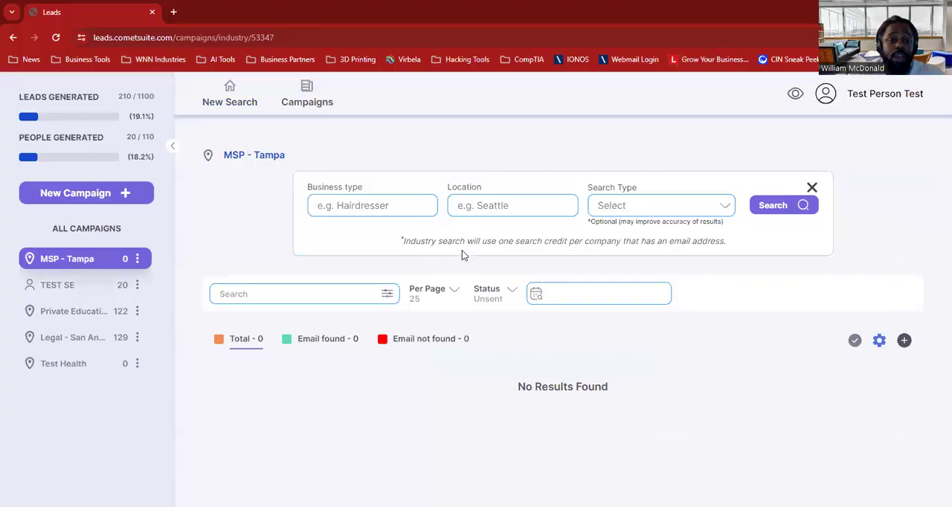
# Run an industry search in the new campaign for "IT Firms" located in Tampa, FL, USA.
pyautogui.click(380, 205)
pyautogui.write('IT Firms')
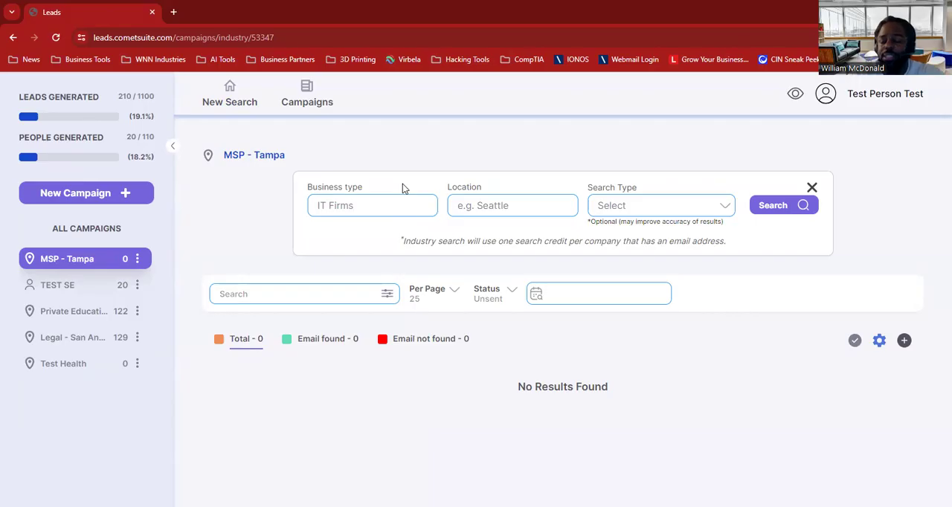
pyautogui.click(496, 205)
pyautogui.write('Tampa')
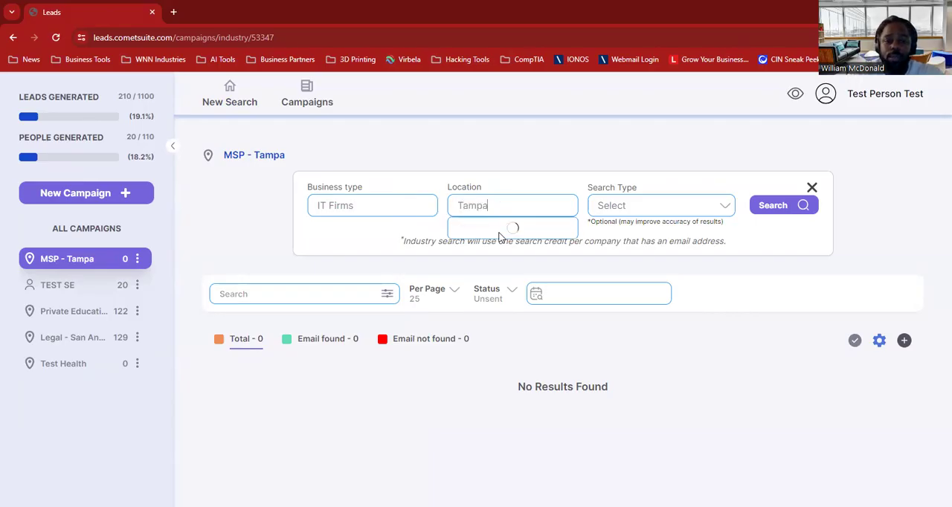
pyautogui.click(519, 230)
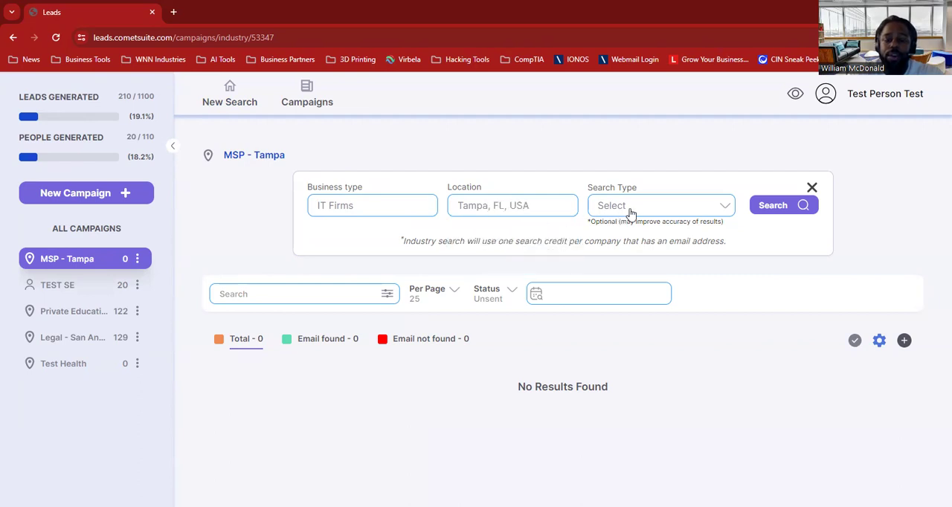
pyautogui.click(770, 210)
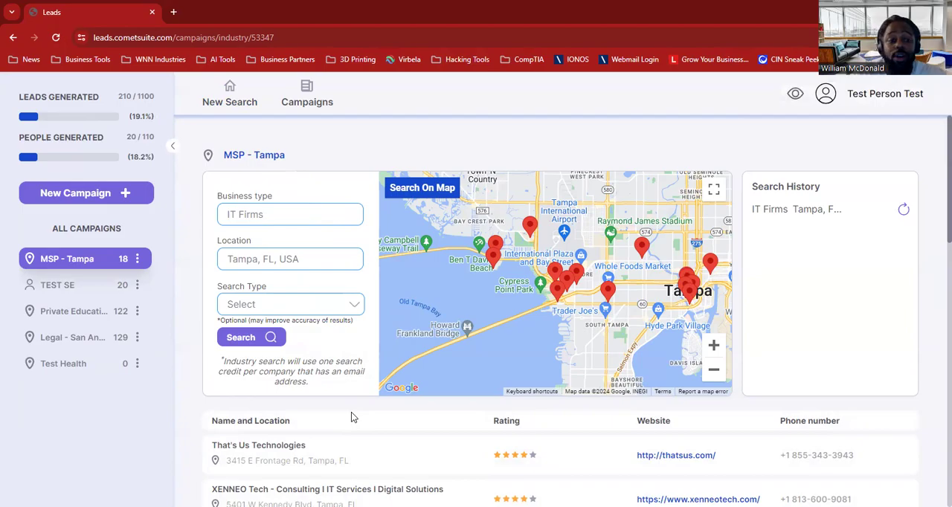
# Look through the IT firms results and load more results at the end of the list.
pyautogui.scroll(-2, 351, 417)
pyautogui.scroll(-1, 352, 418)
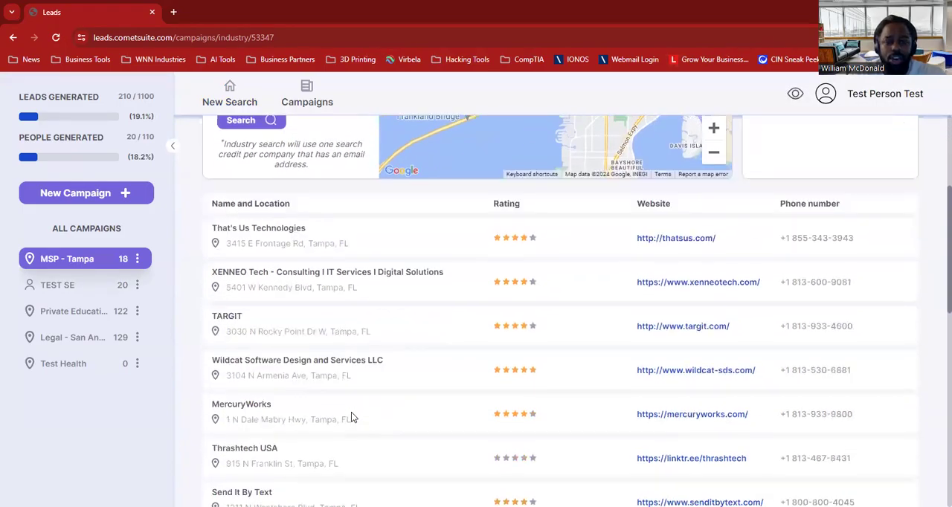
pyautogui.scroll(-2, 351, 417)
pyautogui.scroll(-2, 351, 418)
pyautogui.scroll(-4, 351, 418)
pyautogui.scroll(2, 351, 417)
pyautogui.scroll(-2, 351, 417)
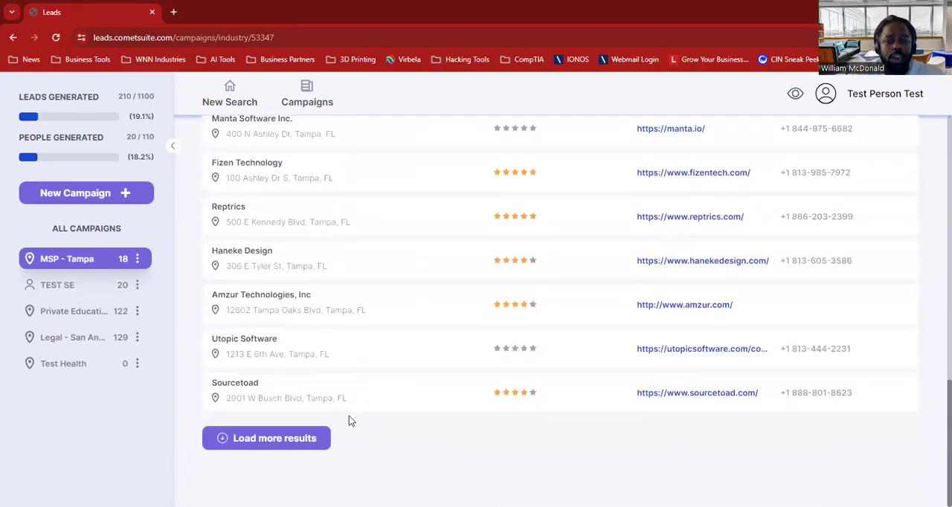
pyautogui.click(243, 444)
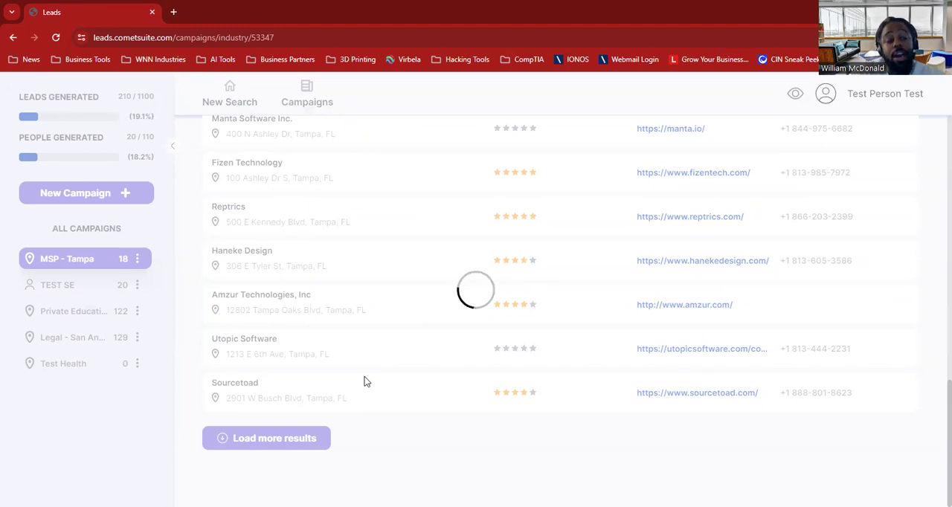
pyautogui.scroll(-3, 365, 382)
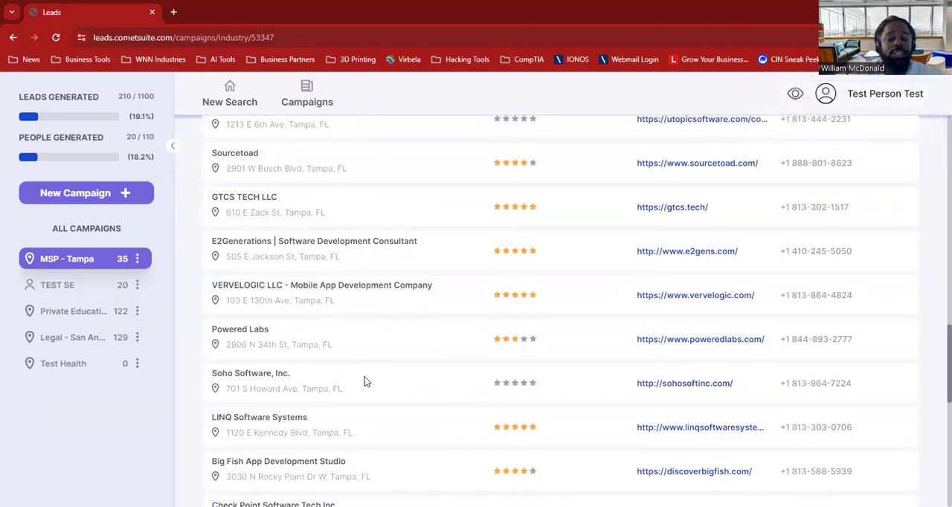
# Change the business type to "MSP" and run the search for Tampa, FL, USA.
pyautogui.scroll(10, 364, 381)
pyautogui.click(269, 215)
pyautogui.hotkey('ctrl', 'a')
pyautogui.write('MSP')
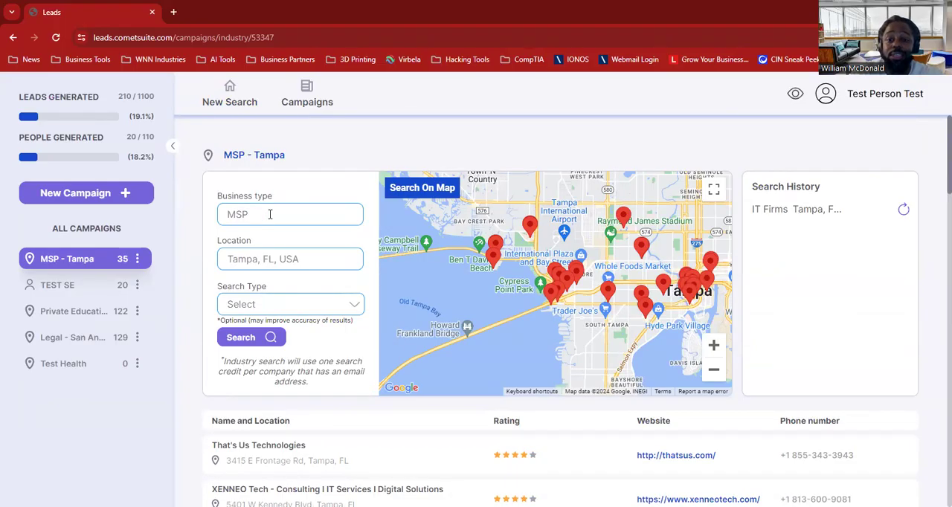
pyautogui.click(248, 339)
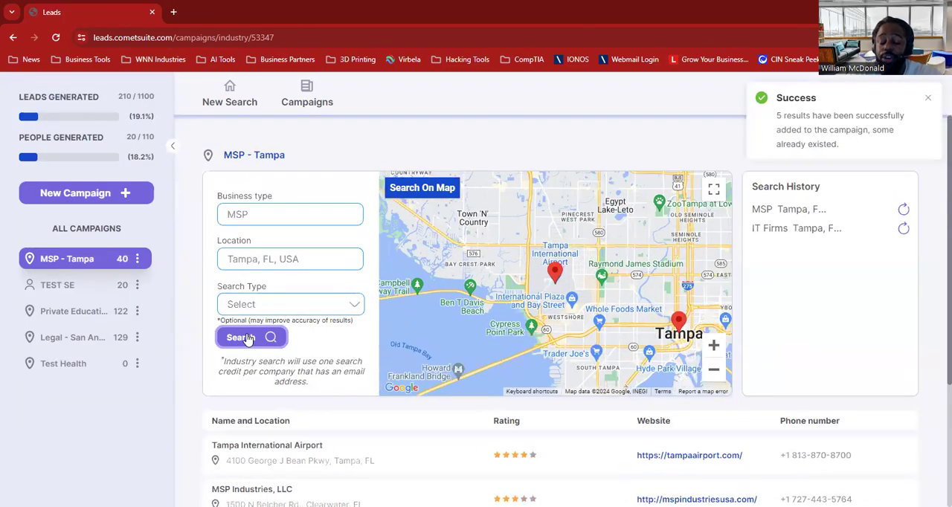
# Set the business type to "MSSP" and search the same Tampa location.
pyautogui.doubleClick(252, 217)
pyautogui.write('MSSP')
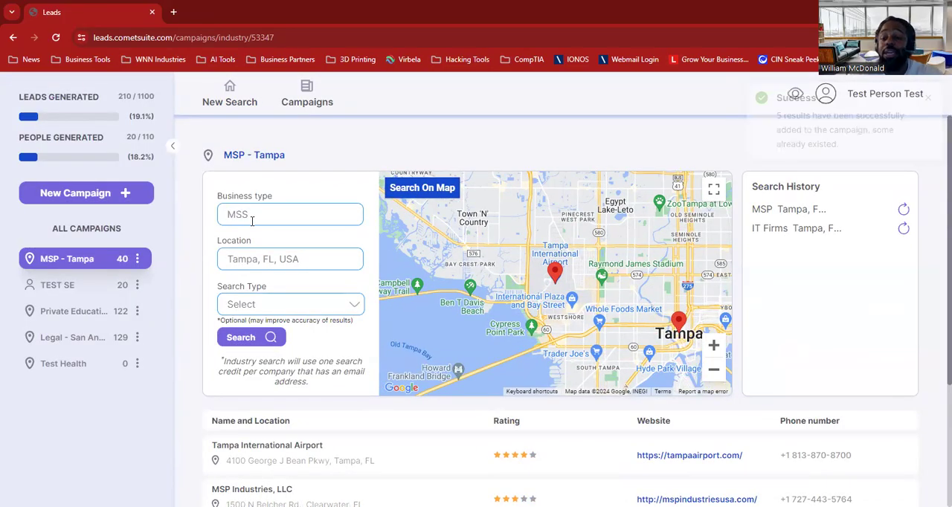
pyautogui.click(251, 337)
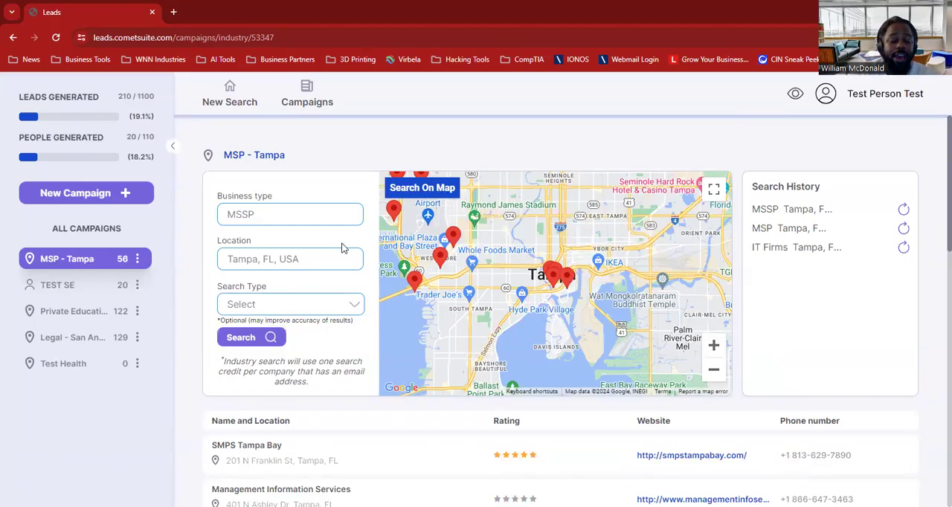
# Set the business type back to "IT Firms" and repeat the Tampa search.
pyautogui.doubleClick(280, 213)
pyautogui.write('IT Firms')
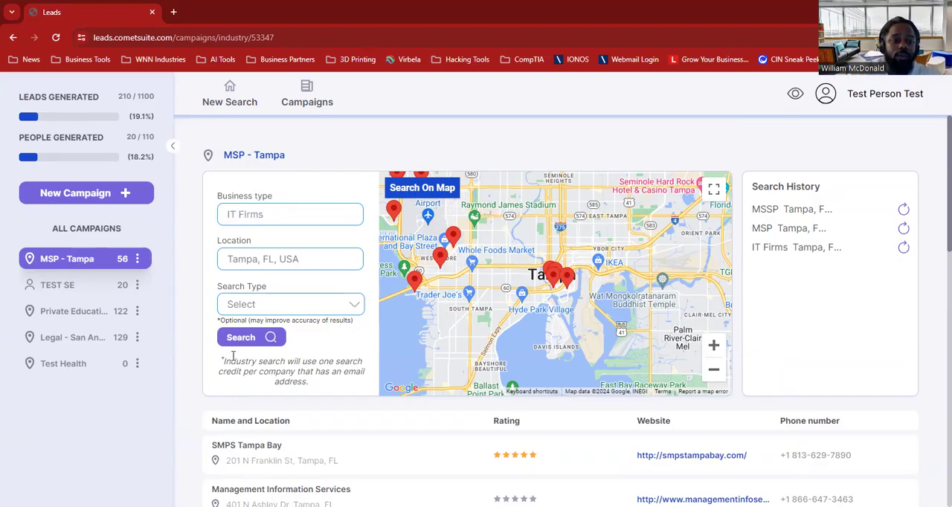
pyautogui.click(227, 343)
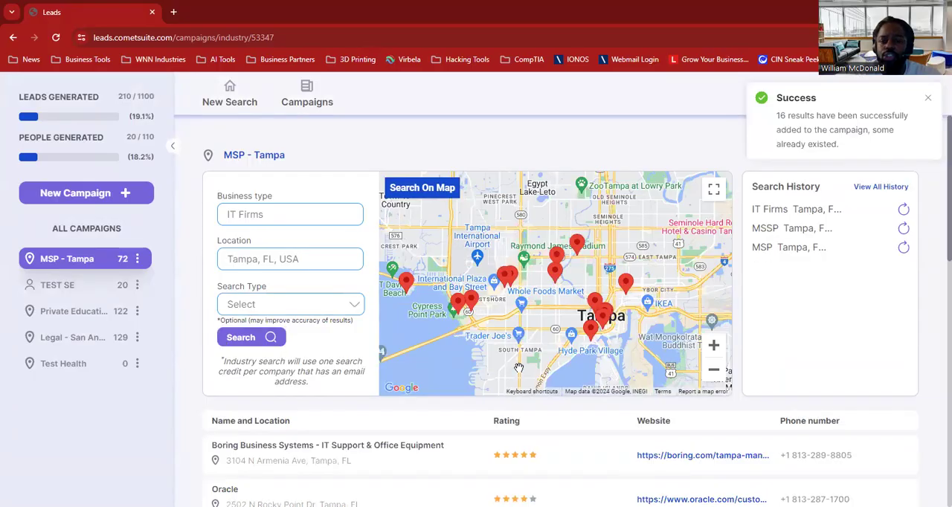
# Explore the results map eastward from Tampa past Lakeland to the Winter Haven and Lake Wales area.
pyautogui.click(713, 345)
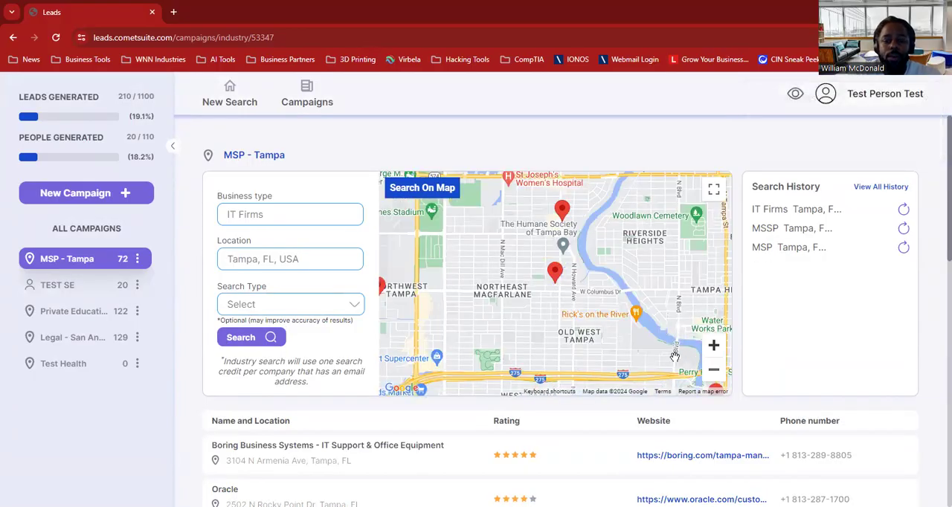
pyautogui.moveTo(662, 335); pyautogui.dragTo(465, 176)
pyautogui.moveTo(589, 227); pyautogui.dragTo(367, 445)
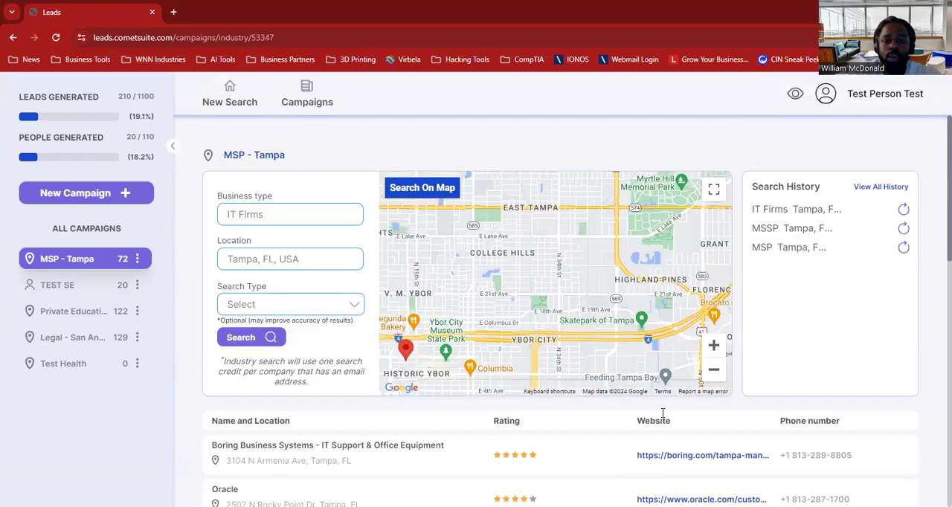
pyautogui.click(713, 370)
pyautogui.click(713, 369)
pyautogui.moveTo(673, 297); pyautogui.dragTo(357, 404)
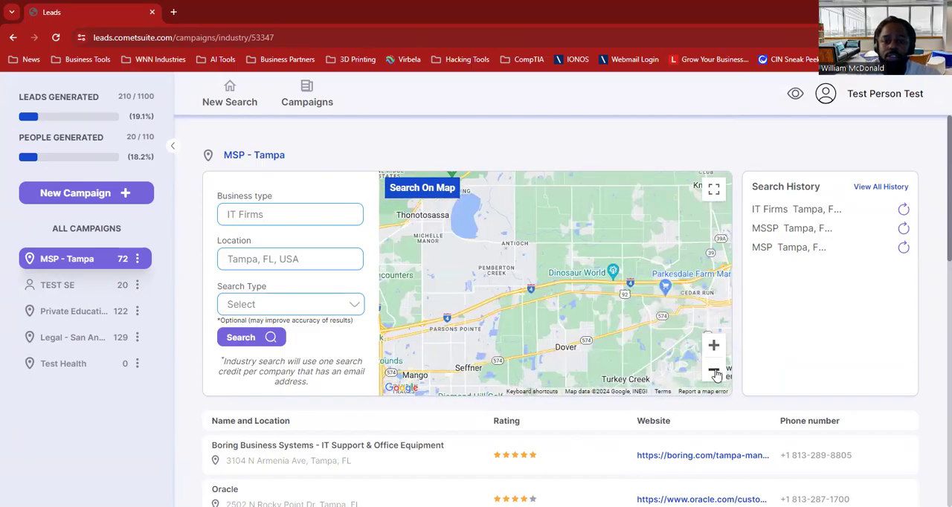
pyautogui.click(717, 375)
pyautogui.moveTo(651, 311); pyautogui.dragTo(387, 301)
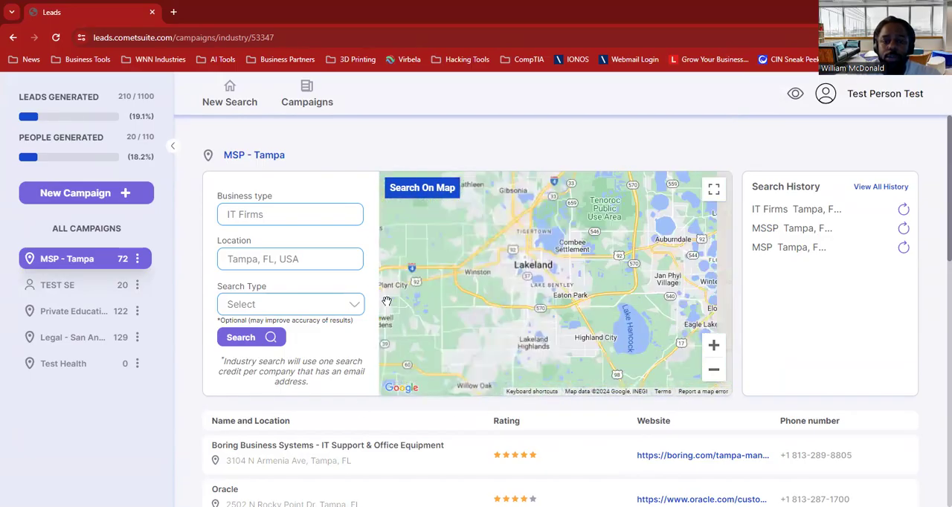
pyautogui.moveTo(599, 299); pyautogui.dragTo(431, 289)
pyautogui.moveTo(605, 234); pyautogui.dragTo(467, 219)
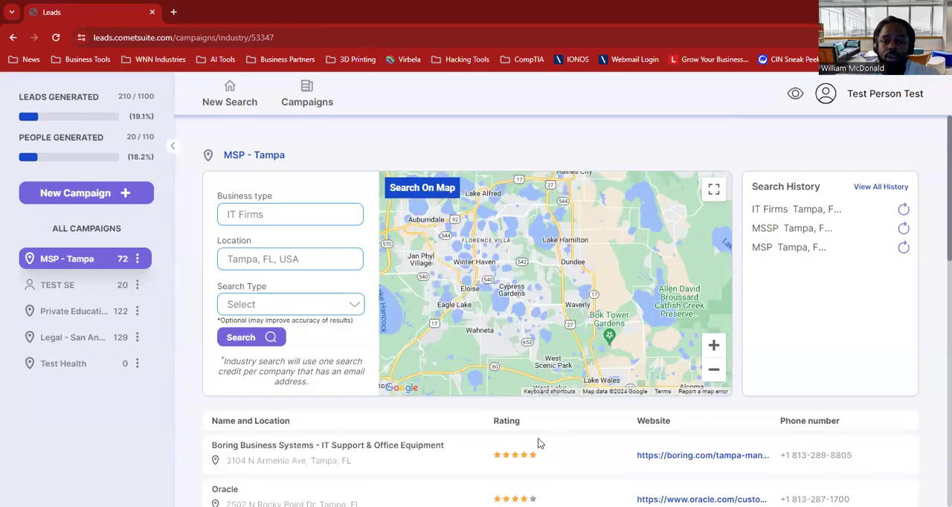
# Center the map on Orlando and search the visible map area for IT firms.
pyautogui.click(715, 372)
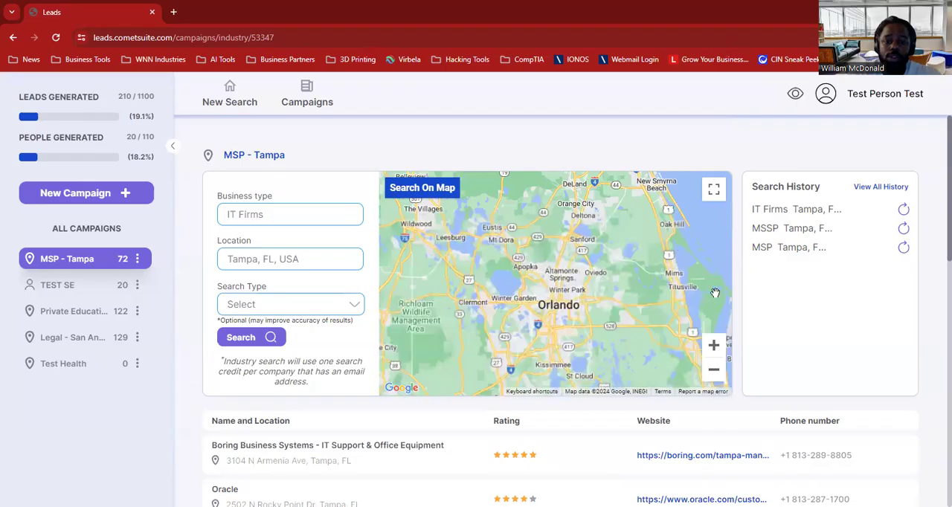
pyautogui.click(715, 346)
pyautogui.click(718, 350)
pyautogui.click(718, 350)
pyautogui.moveTo(655, 329); pyautogui.dragTo(590, 177)
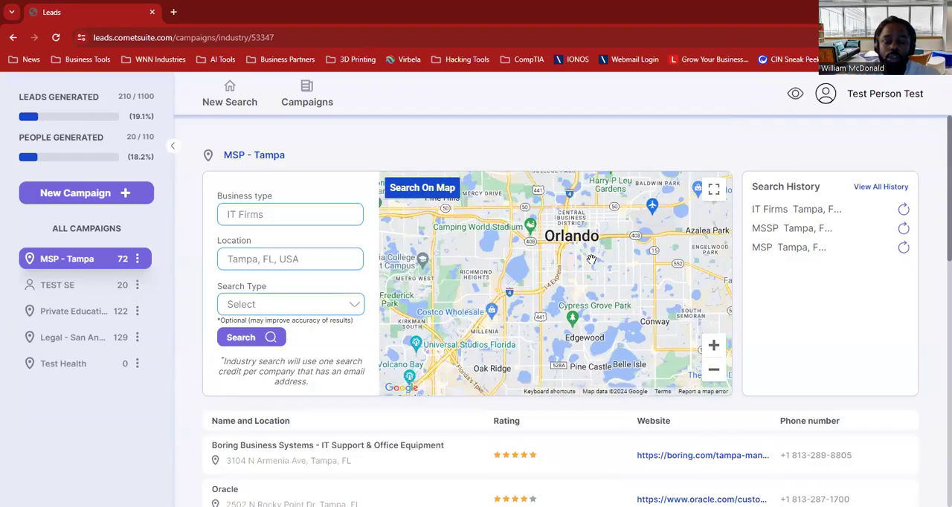
pyautogui.scroll(1, 592, 258)
pyautogui.click(432, 189)
pyautogui.moveTo(556, 283)
pyautogui.mouseDown()
pyautogui.moveTo(572, 285)
pyautogui.moveTo(622, 221)
pyautogui.moveTo(537, 239)
pyautogui.moveTo(410, 236)
pyautogui.moveTo(497, 217)
pyautogui.moveTo(480, 234)
pyautogui.moveTo(558, 232)
pyautogui.moveTo(566, 251)
pyautogui.mouseUp()
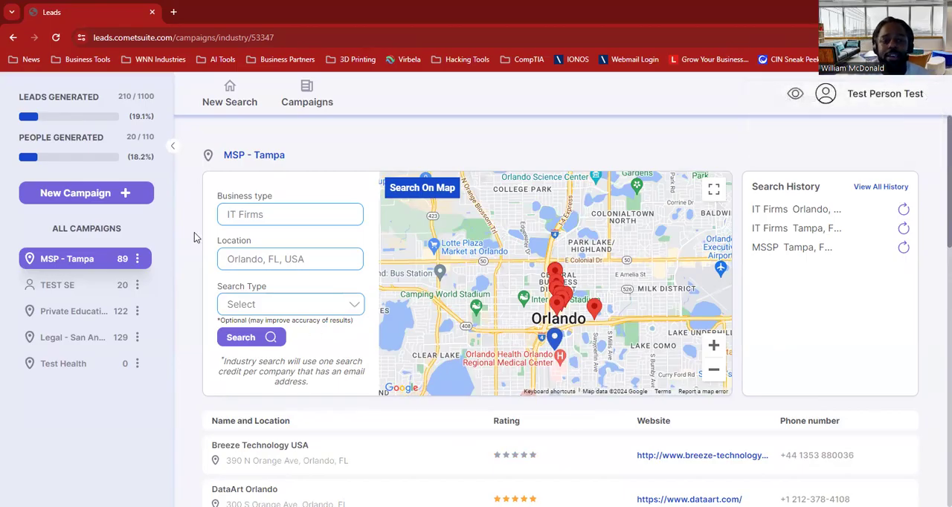
# Explore the results map from Orlando south to the Miami and Fort Lauderdale area.
pyautogui.click(714, 371)
pyautogui.click(715, 371)
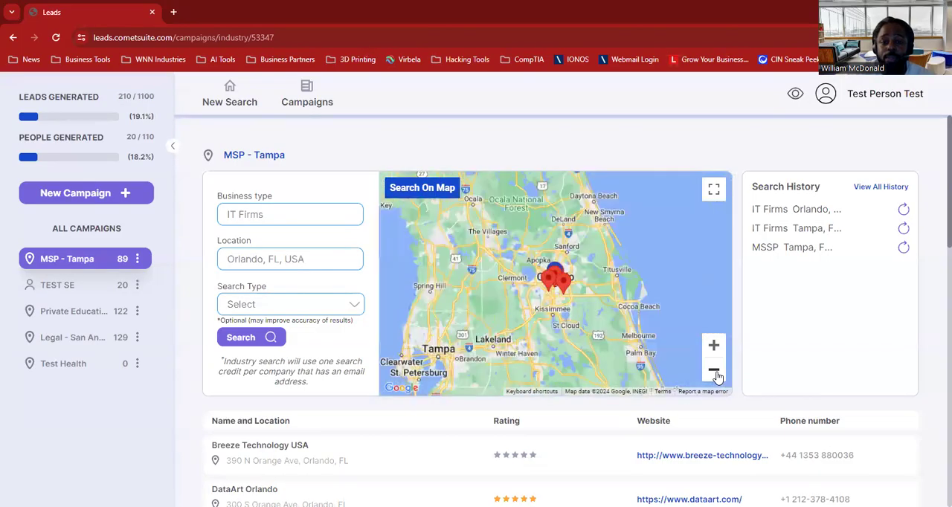
pyautogui.click(714, 371)
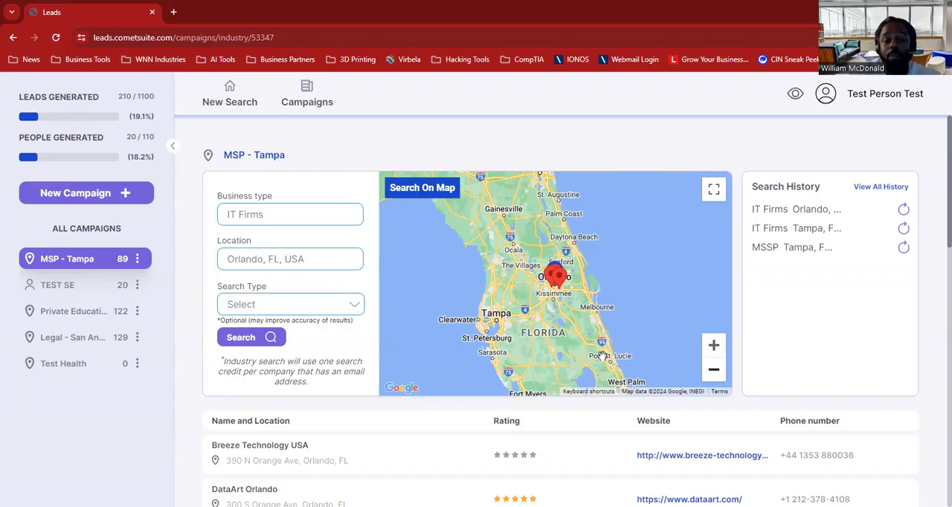
pyautogui.moveTo(665, 349); pyautogui.dragTo(669, 219)
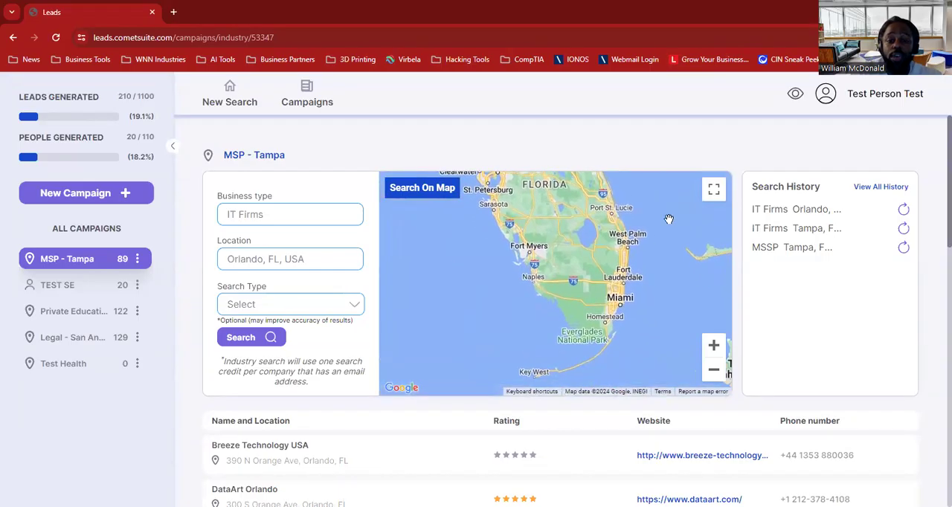
pyautogui.click(714, 345)
pyautogui.click(714, 345)
pyautogui.moveTo(623, 295); pyautogui.dragTo(163, 227)
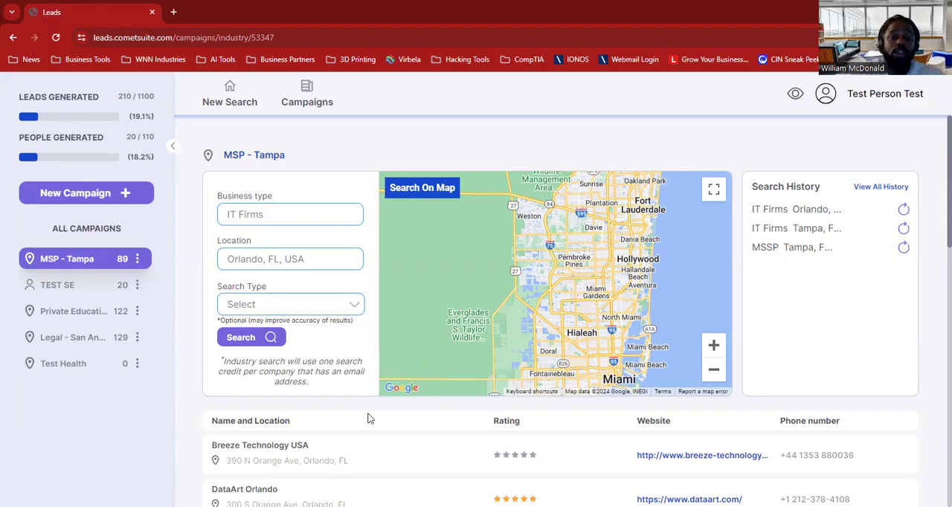
# Load more Orlando IT firm results into the campaign and open the "MSP - Tampa" lead list.
pyautogui.scroll(-6, 369, 417)
pyautogui.click(290, 451)
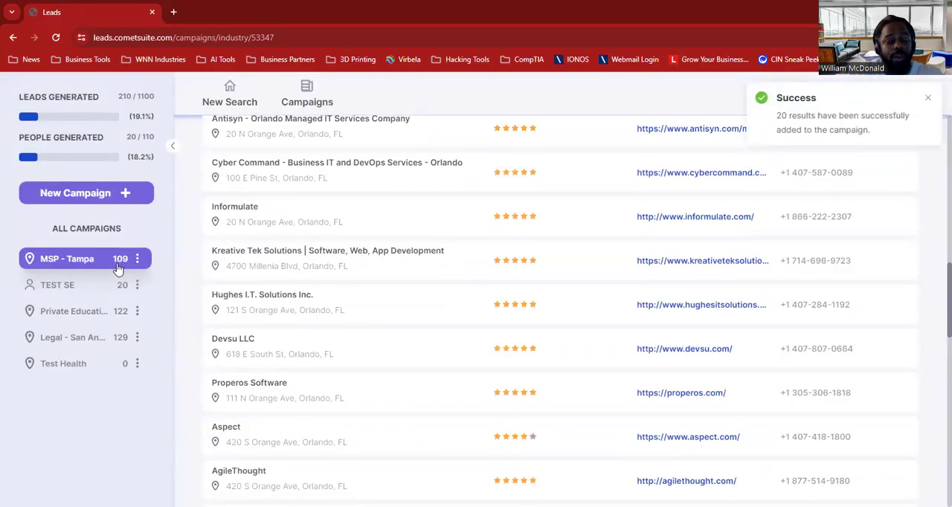
pyautogui.click(79, 261)
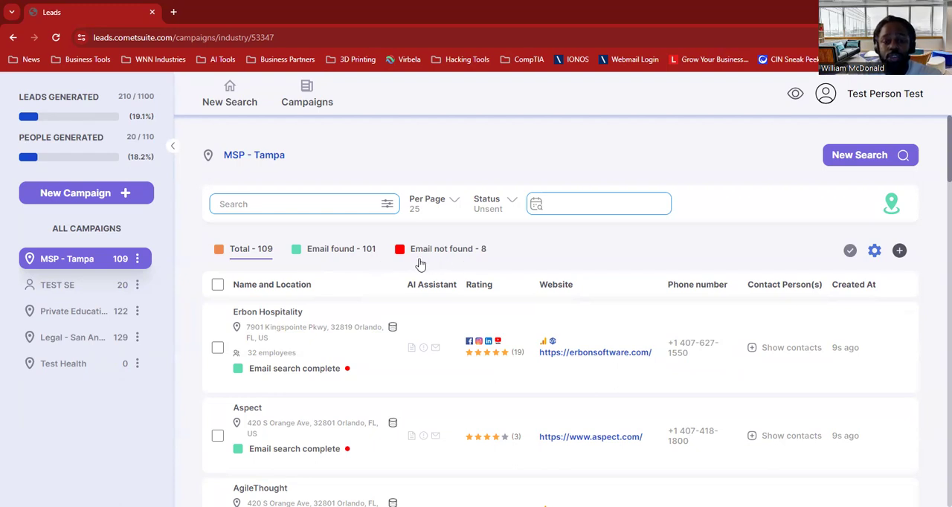
# Filter the campaign to leads whose email was not found and review their search statuses.
pyautogui.click(459, 250)
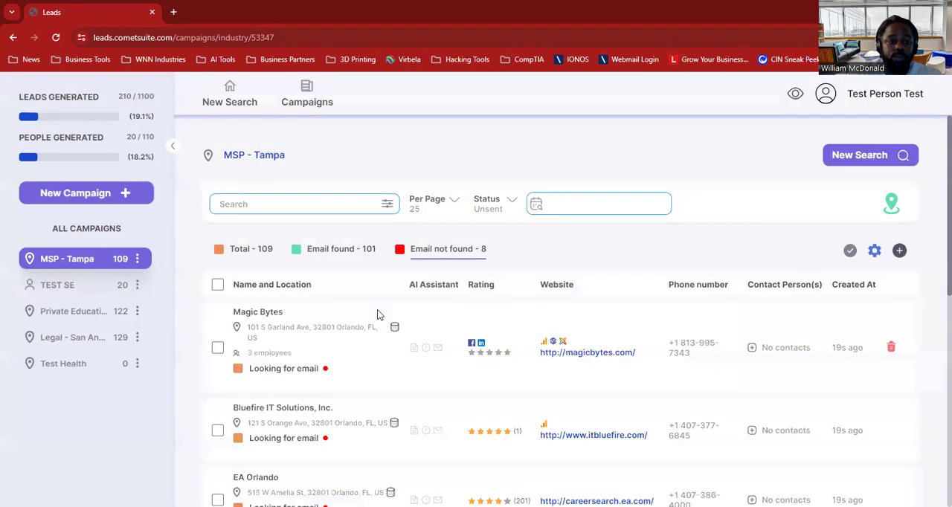
pyautogui.scroll(-2, 377, 313)
pyautogui.scroll(-1, 377, 309)
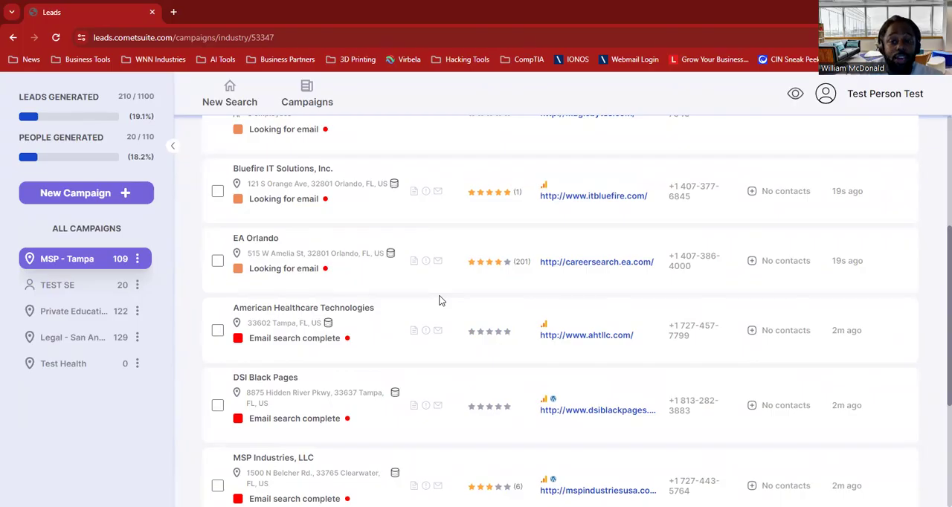
pyautogui.scroll(3, 439, 301)
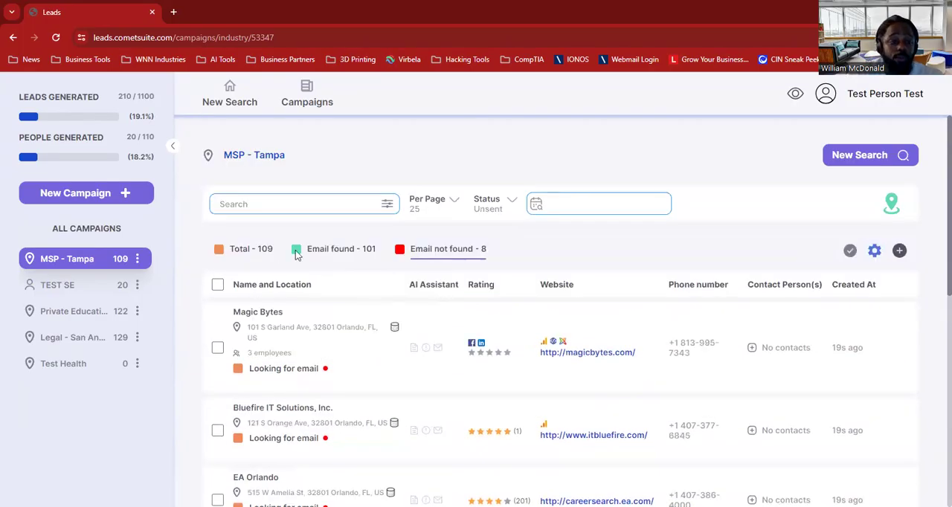
# Filter the campaign to leads with emails found and show the contacts of EA Orlando.
pyautogui.click(340, 250)
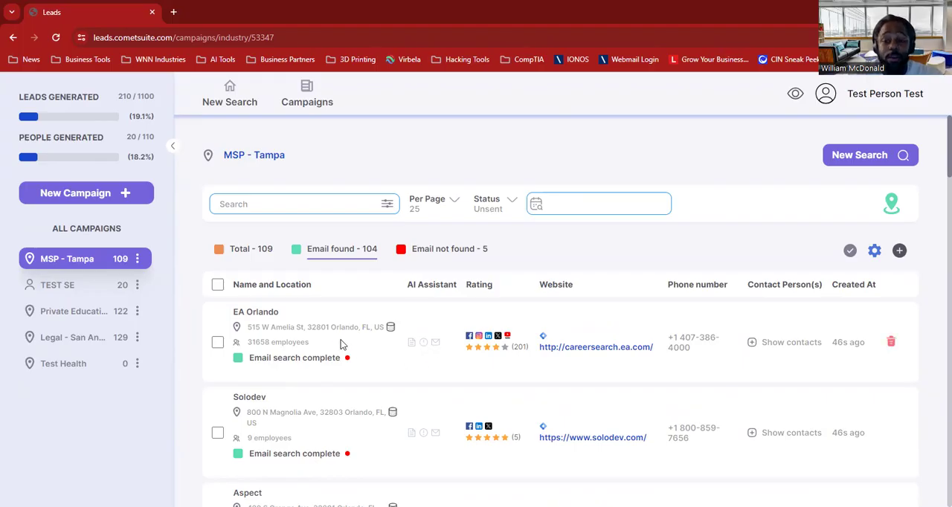
pyautogui.scroll(-1, 342, 345)
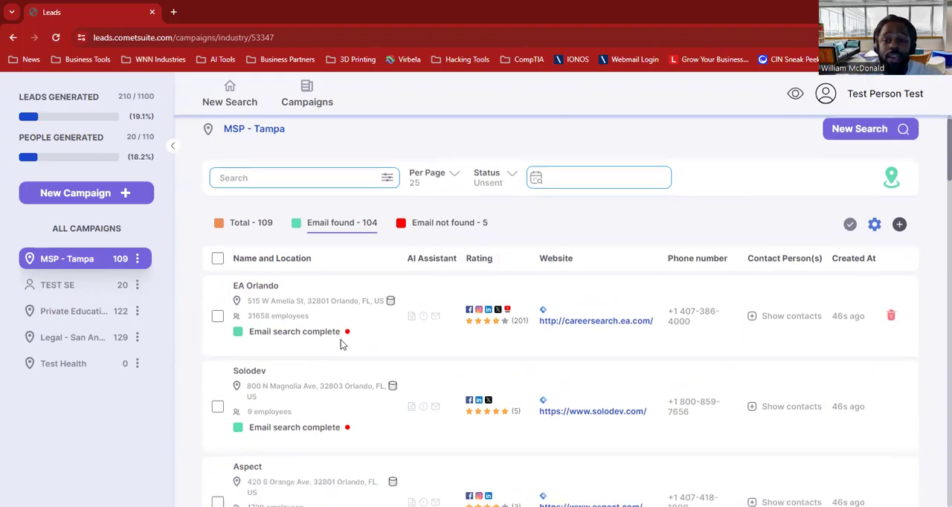
pyautogui.click(793, 312)
# Examine EA Orlando's contact list, checking the email, position, name and phone number details.
pyautogui.scroll(-2, 772, 402)
pyautogui.scroll(-2, 774, 402)
pyautogui.scroll(4, 774, 401)
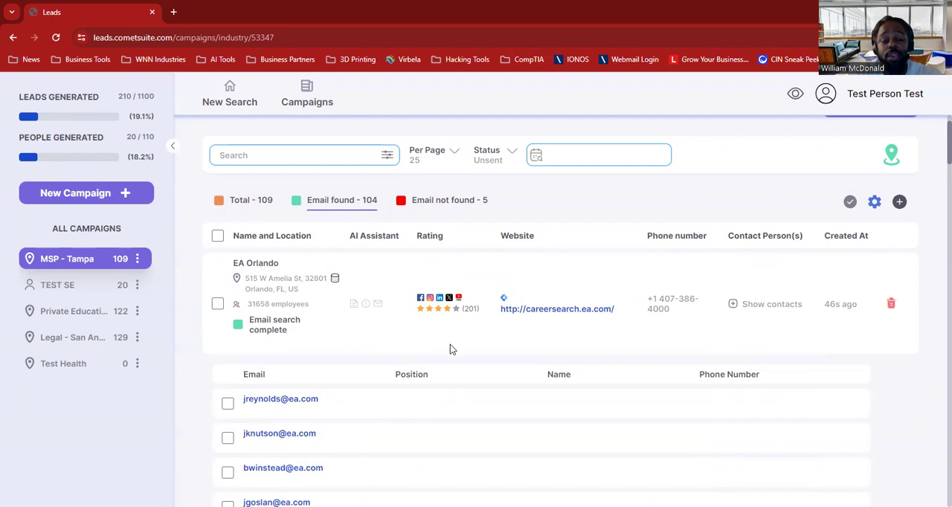
pyautogui.scroll(-3, 450, 348)
pyautogui.scroll(-10, 450, 348)
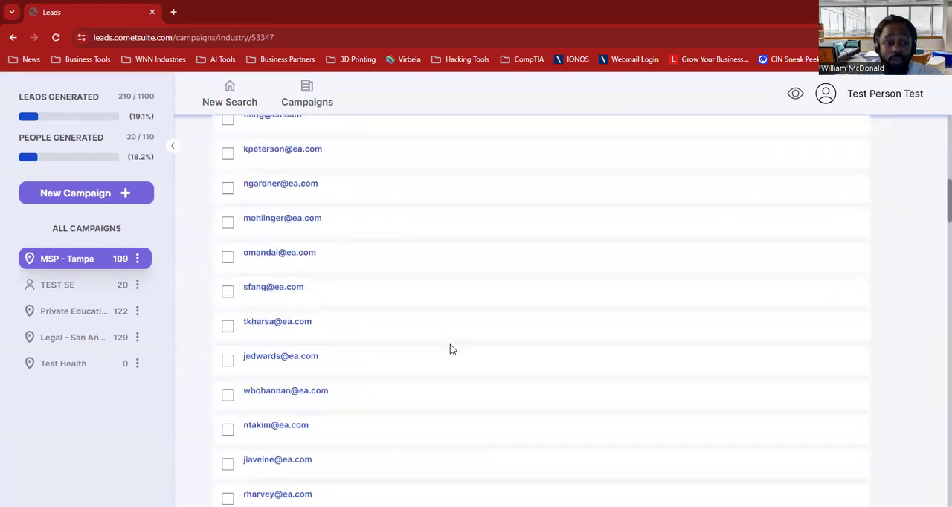
pyautogui.scroll(-5, 450, 349)
pyautogui.scroll(4, 450, 349)
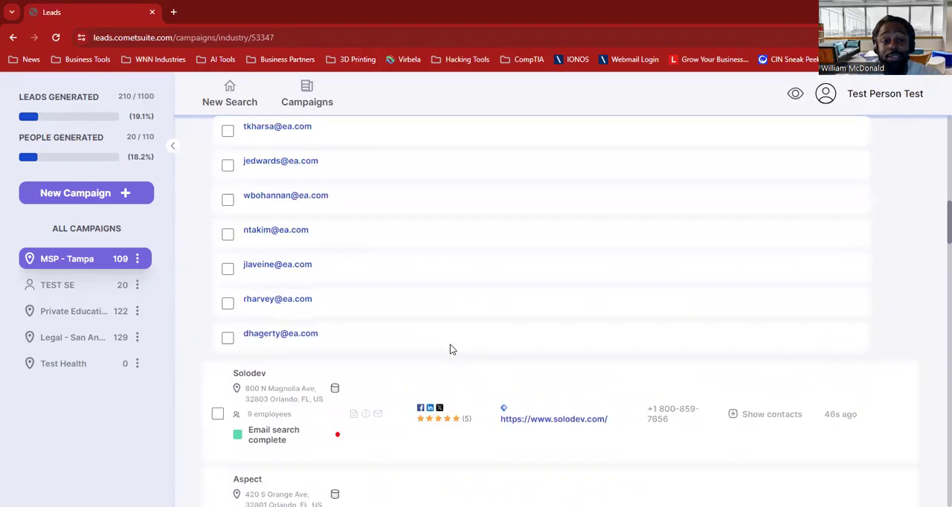
pyautogui.scroll(15, 450, 347)
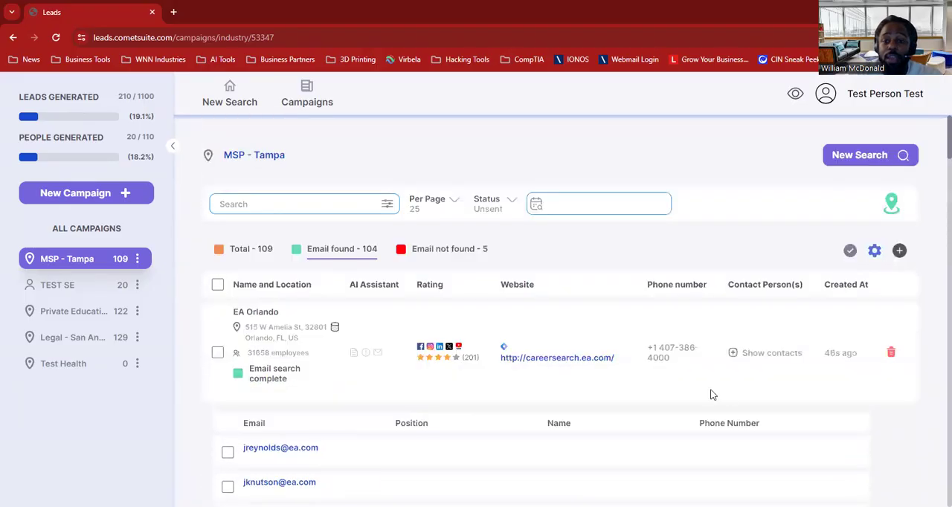
pyautogui.click(787, 359)
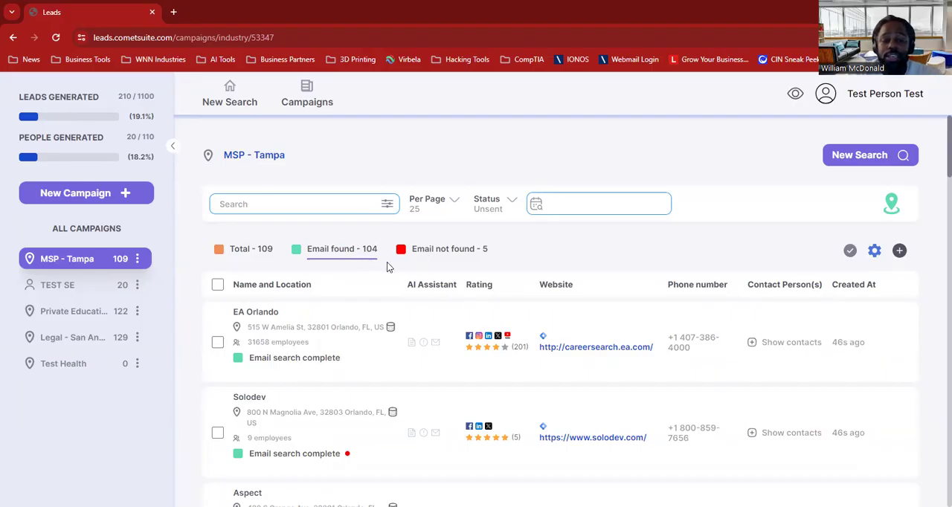
pyautogui.click(780, 345)
pyautogui.scroll(-4, 541, 425)
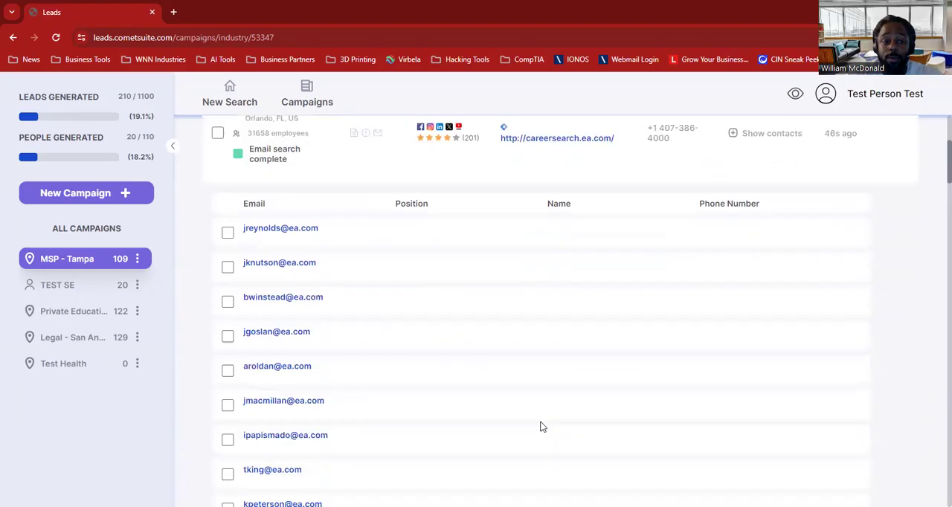
pyautogui.scroll(4, 540, 426)
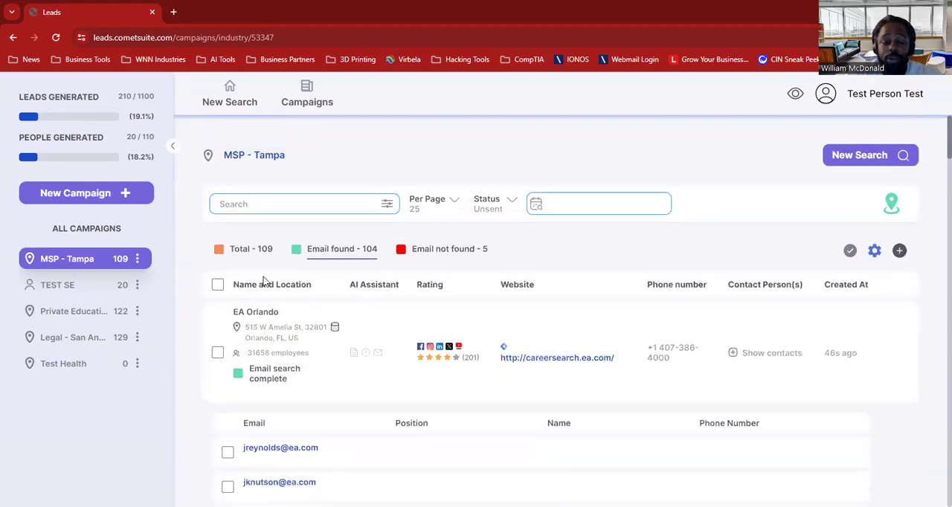
# Select all email-found leads across every page, then clear the selection.
pyautogui.click(217, 284)
pyautogui.click(372, 289)
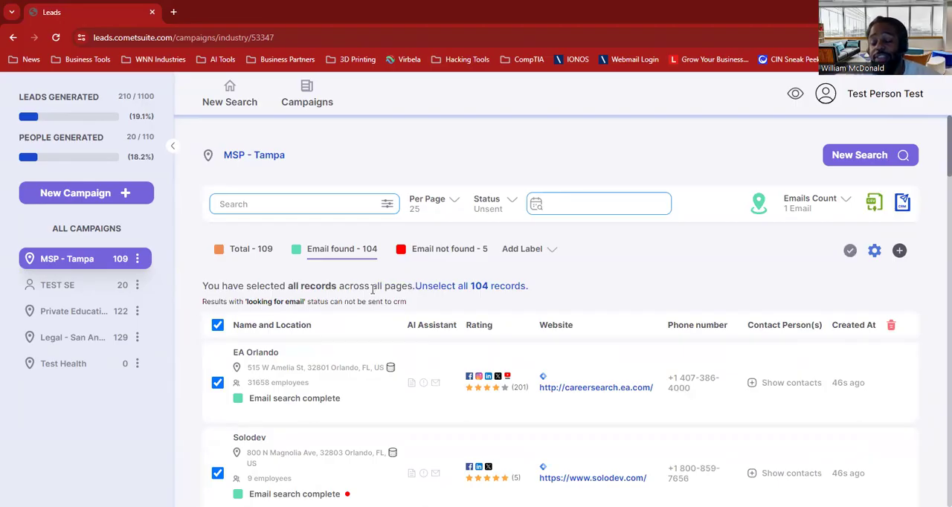
pyautogui.click(217, 325)
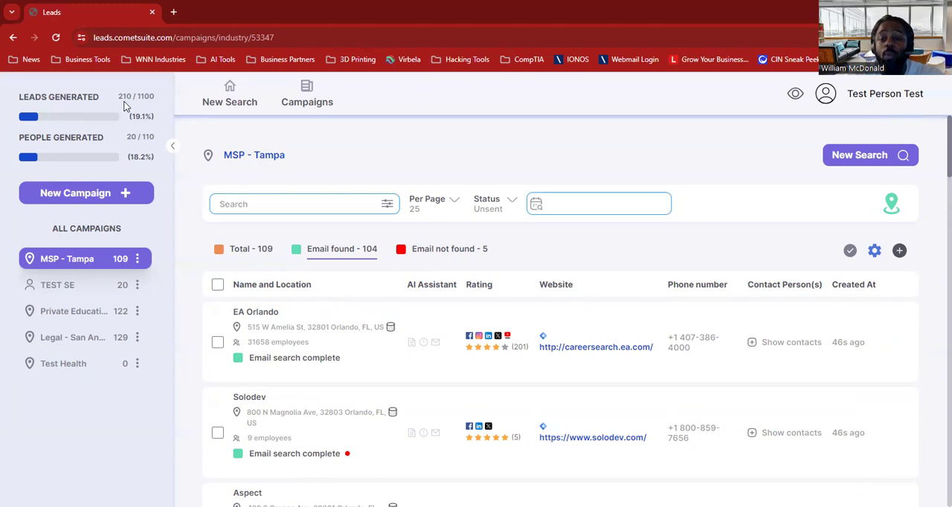
# Review EA Orlando's contact emails once more and collapse the list.
pyautogui.click(797, 343)
pyautogui.scroll(-2, 357, 420)
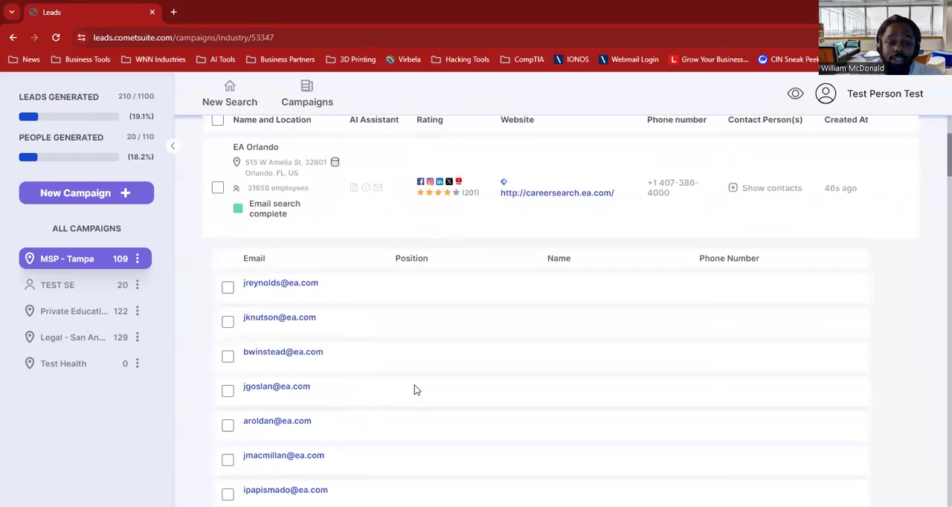
pyautogui.scroll(-2, 414, 386)
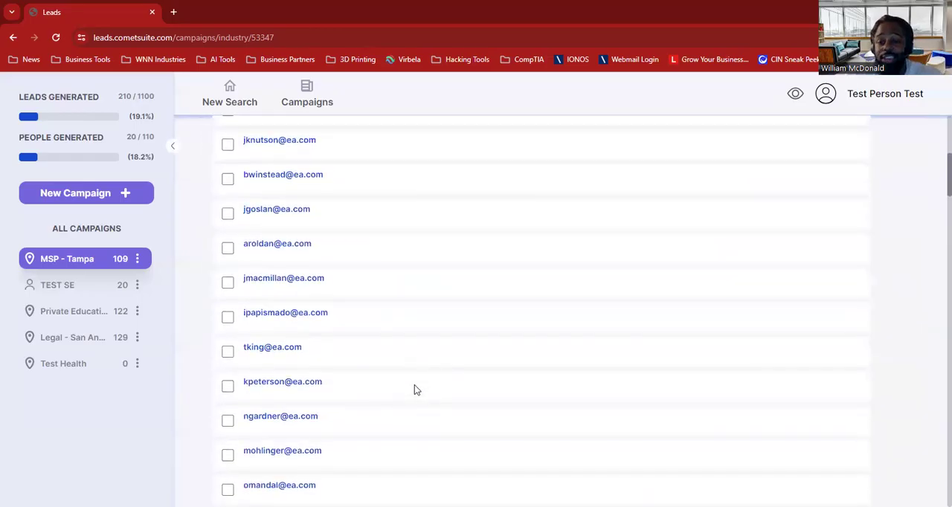
pyautogui.scroll(5, 415, 389)
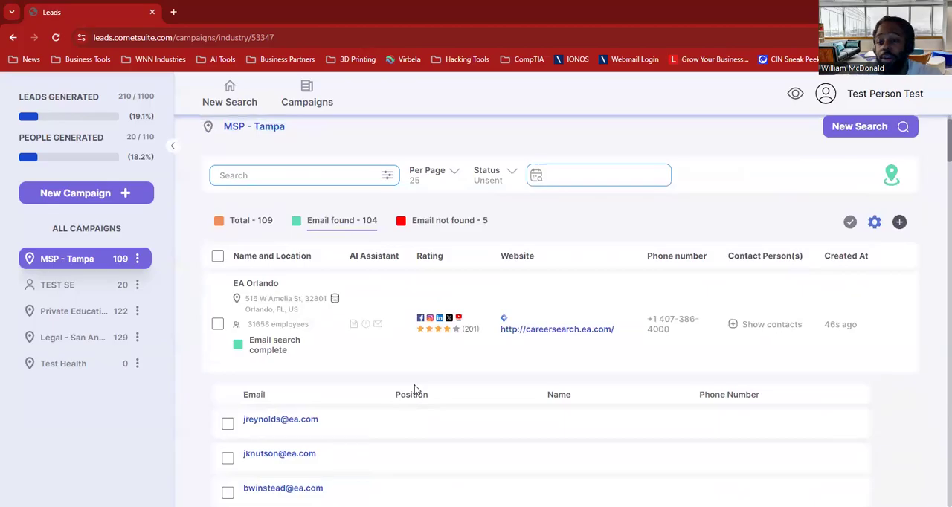
pyautogui.click(772, 325)
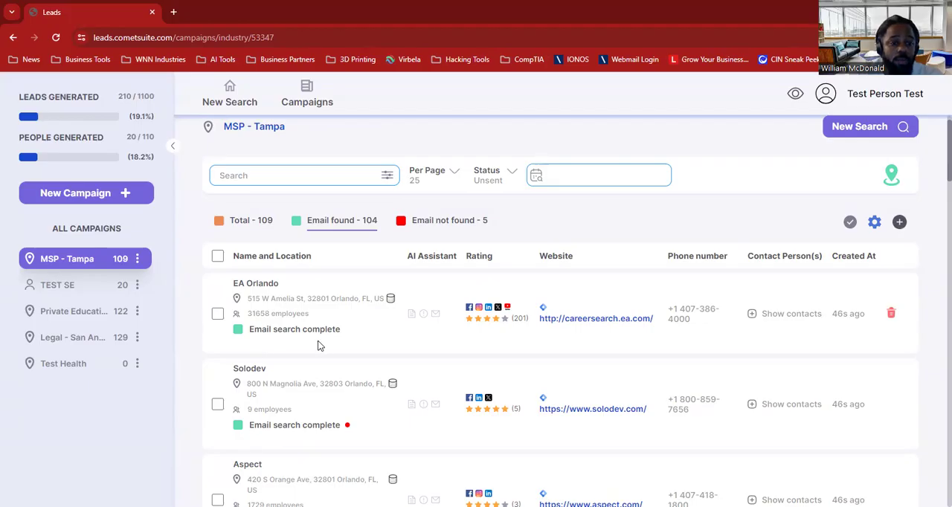
# Select all leads on the current page and set the emails count to "All Email".
pyautogui.scroll(-1, 391, 351)
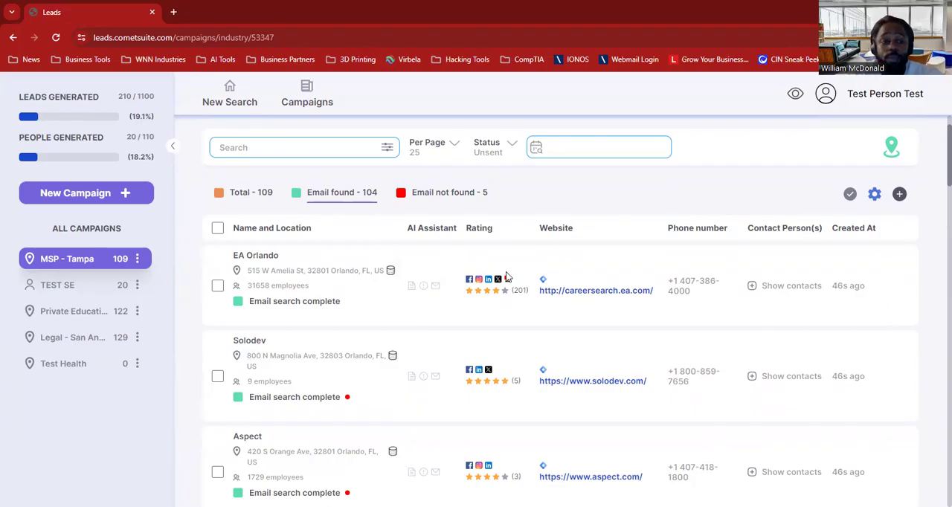
pyautogui.click(217, 228)
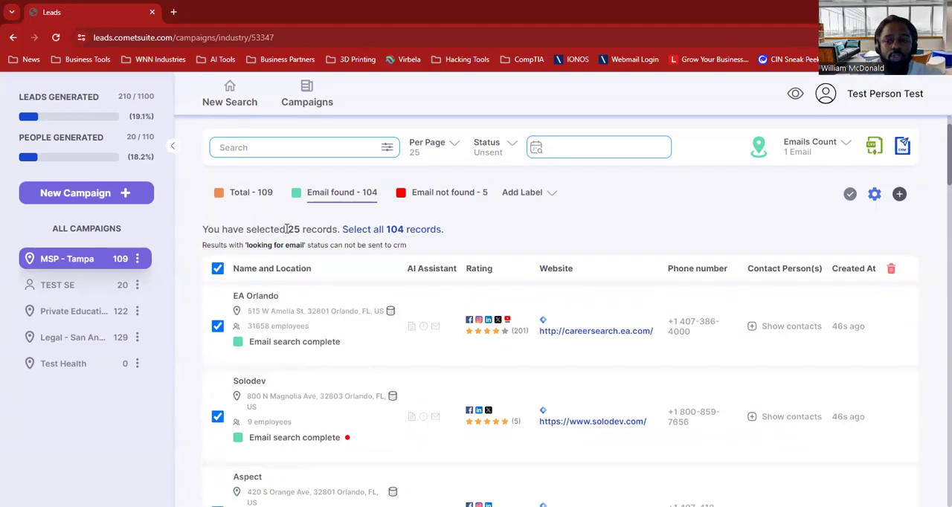
pyautogui.scroll(1, 617, 209)
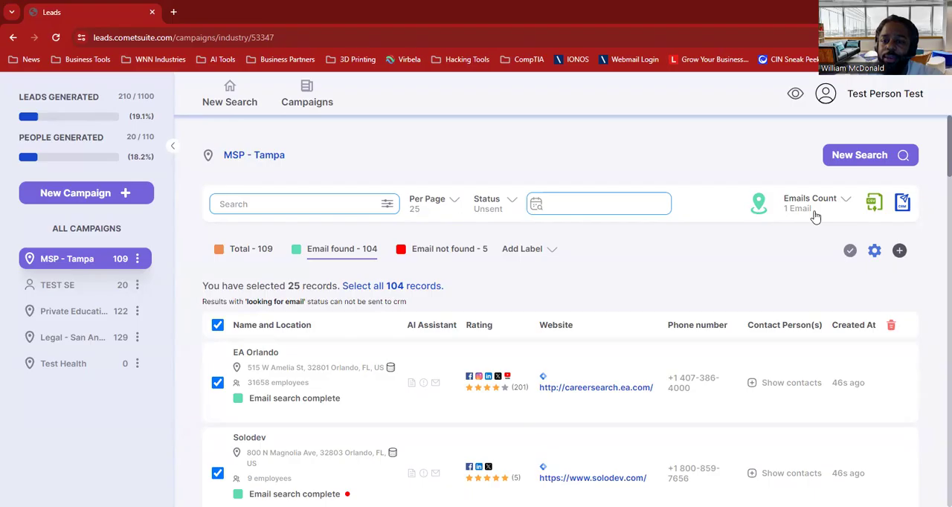
pyautogui.click(839, 213)
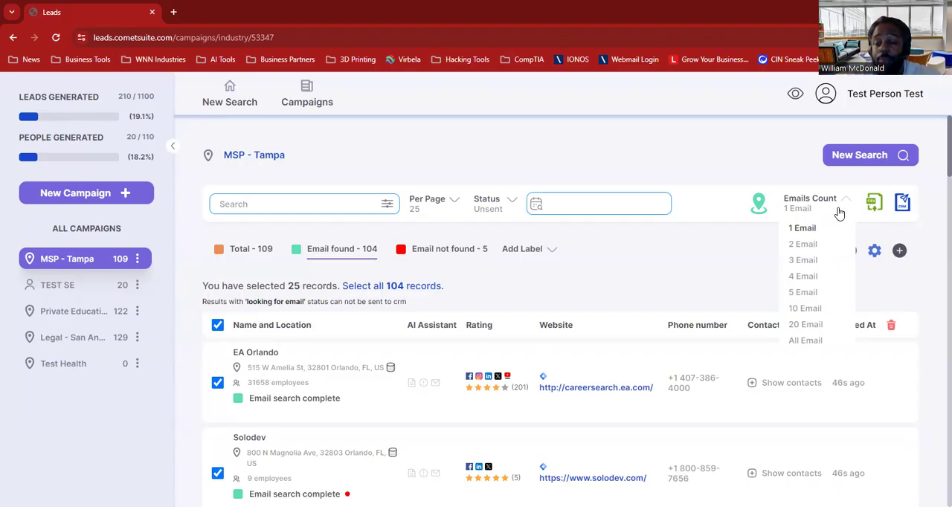
pyautogui.scroll(-2, 613, 356)
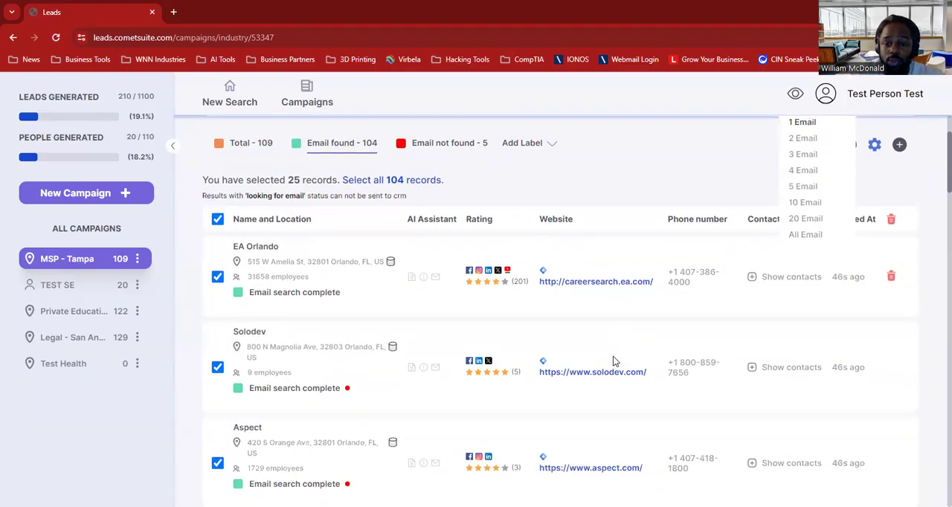
pyautogui.scroll(1, 766, 297)
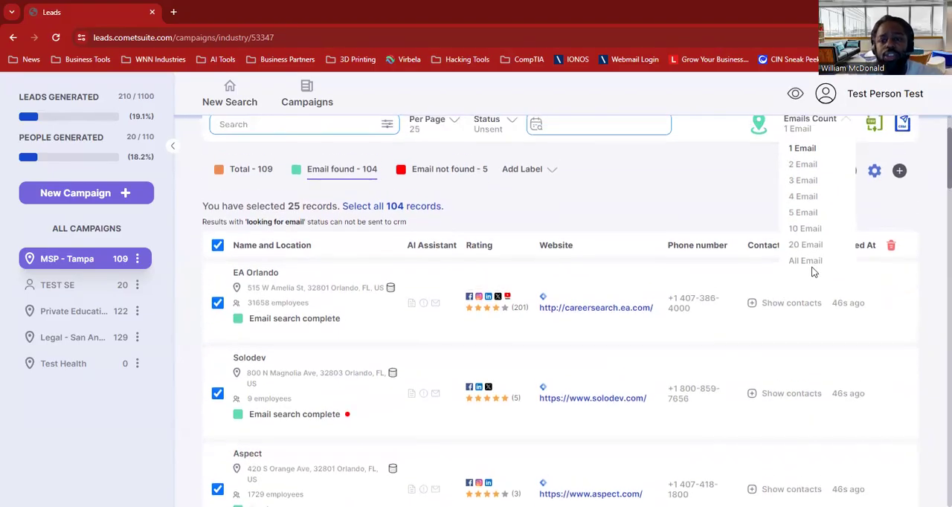
pyautogui.click(807, 261)
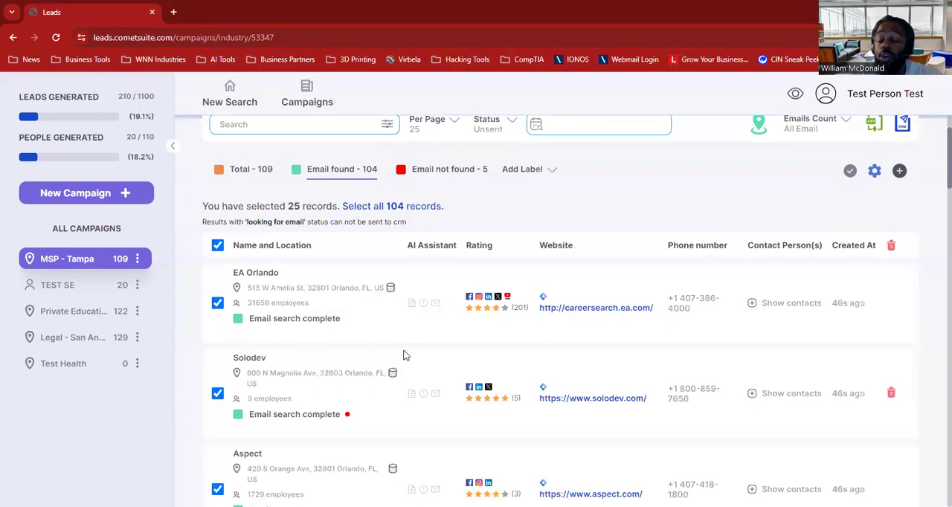
# Create a People campaign named "Sales Director - South East".
pyautogui.click(52, 193)
pyautogui.click(432, 306)
pyautogui.click(428, 281)
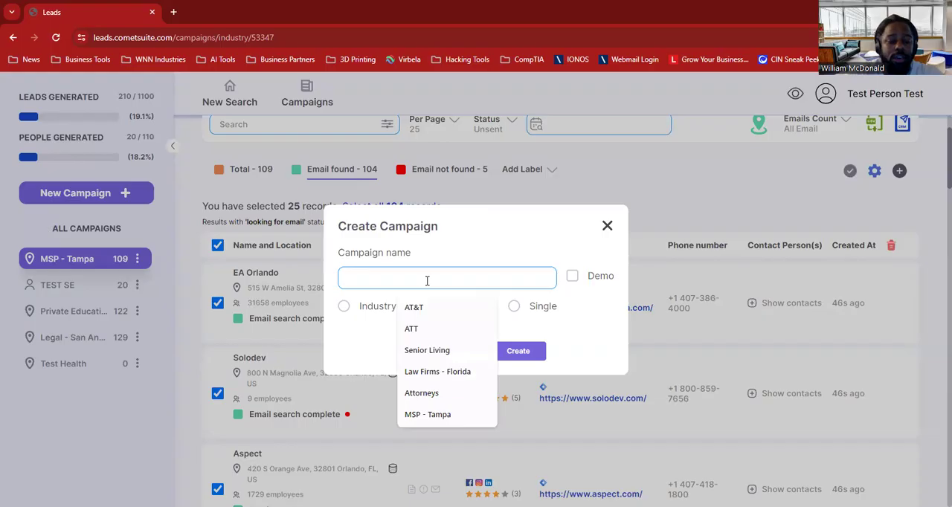
pyautogui.write('Sales Director ')
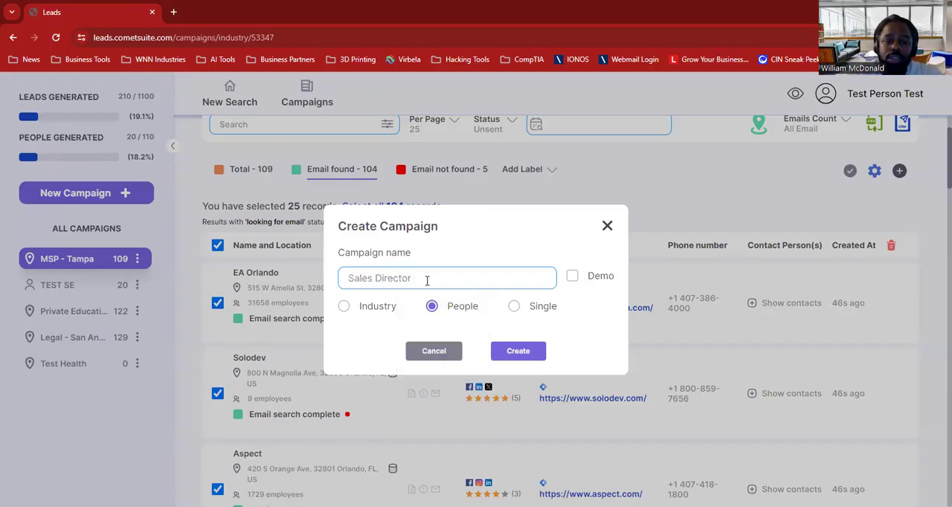
pyautogui.write('- South East')
pyautogui.click(519, 351)
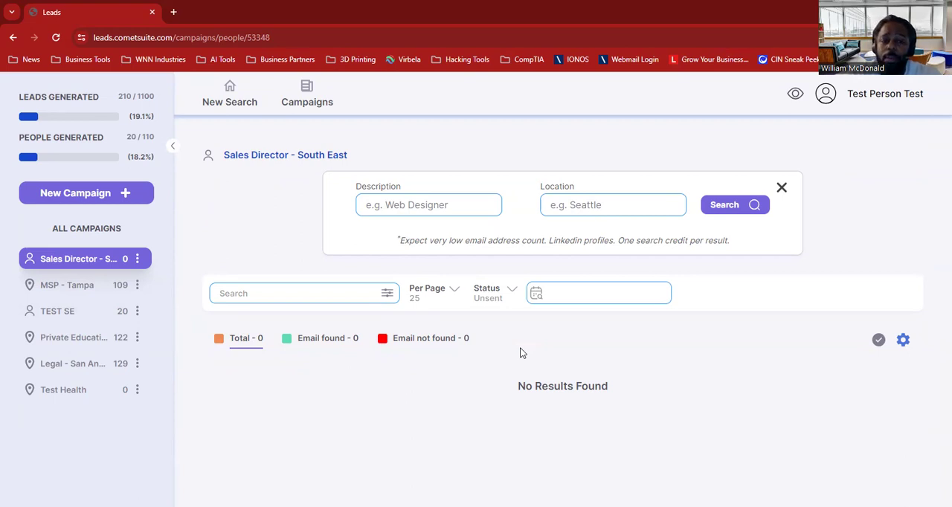
# Search the new campaign for the description "Sales Director" in the location "Miami, FL, USA".
pyautogui.click(459, 213)
pyautogui.write('Sales Director')
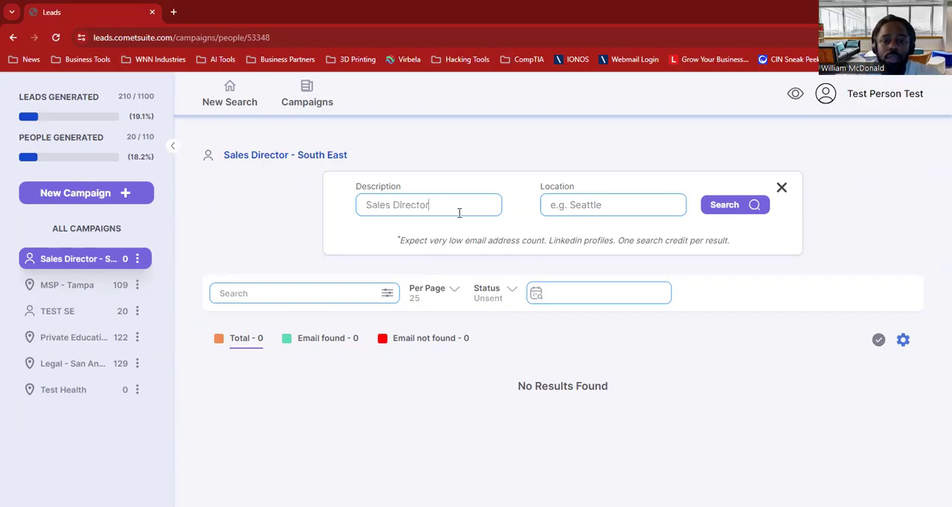
pyautogui.click(595, 197)
pyautogui.write('Miami, FL')
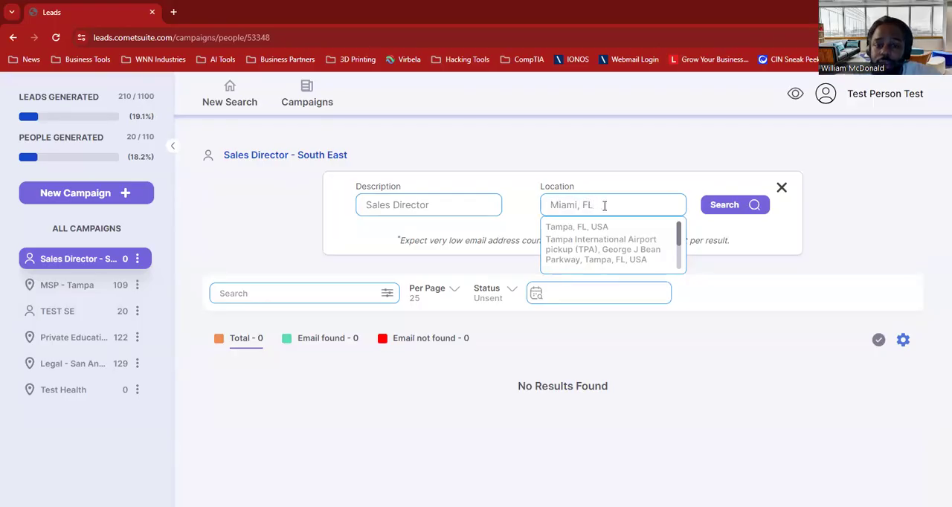
pyautogui.click(625, 227)
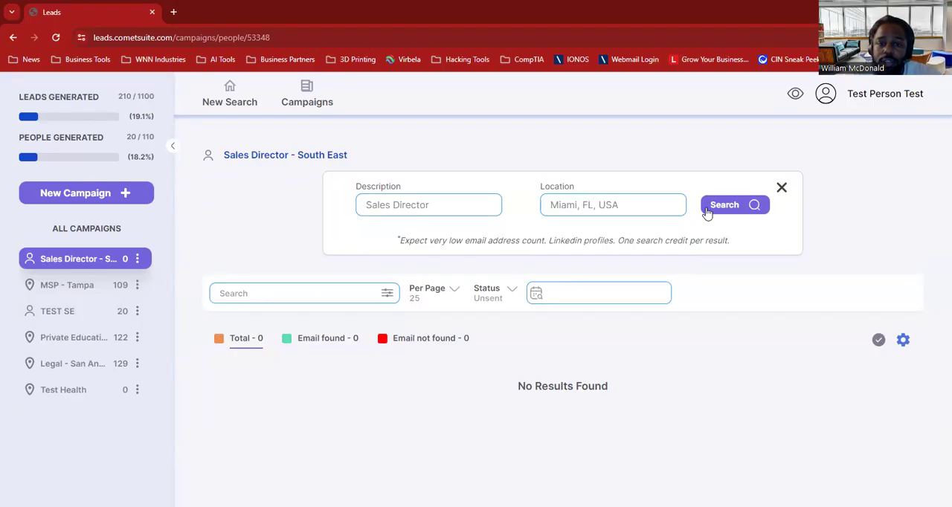
pyautogui.click(728, 206)
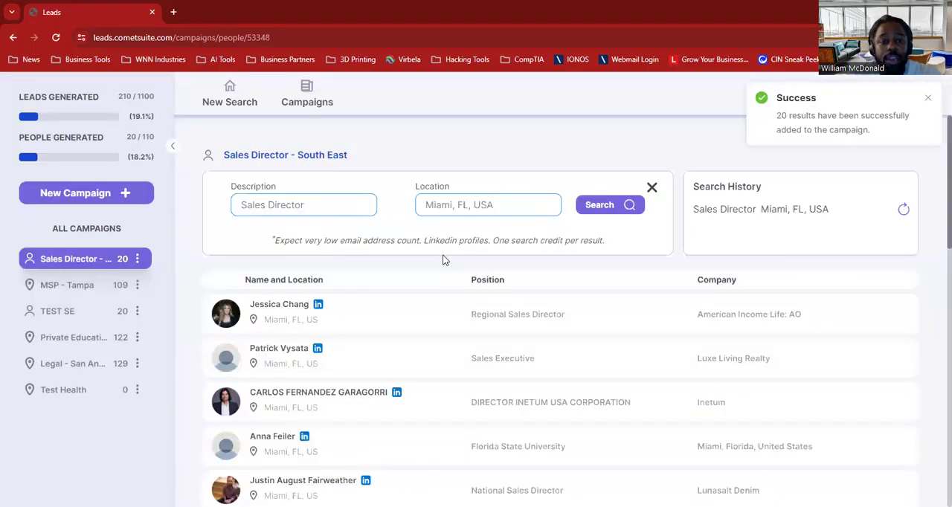
# Examine the names, positions and companies across the Miami sales director search results.
pyautogui.scroll(-1, 445, 261)
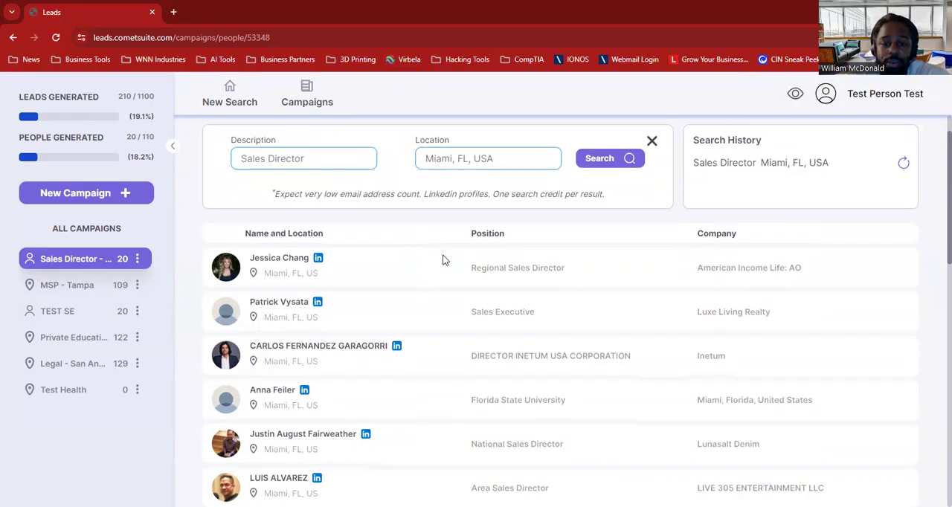
pyautogui.scroll(-4, 443, 260)
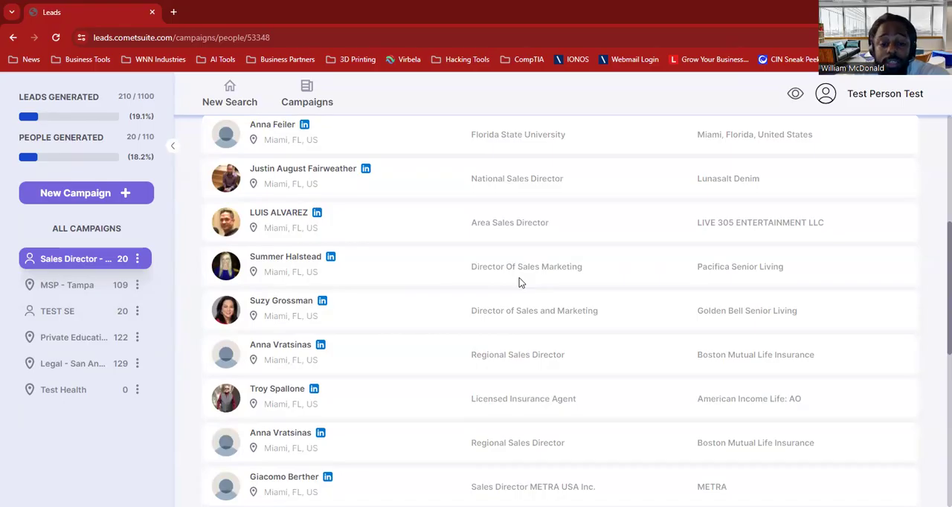
pyautogui.scroll(-2, 520, 282)
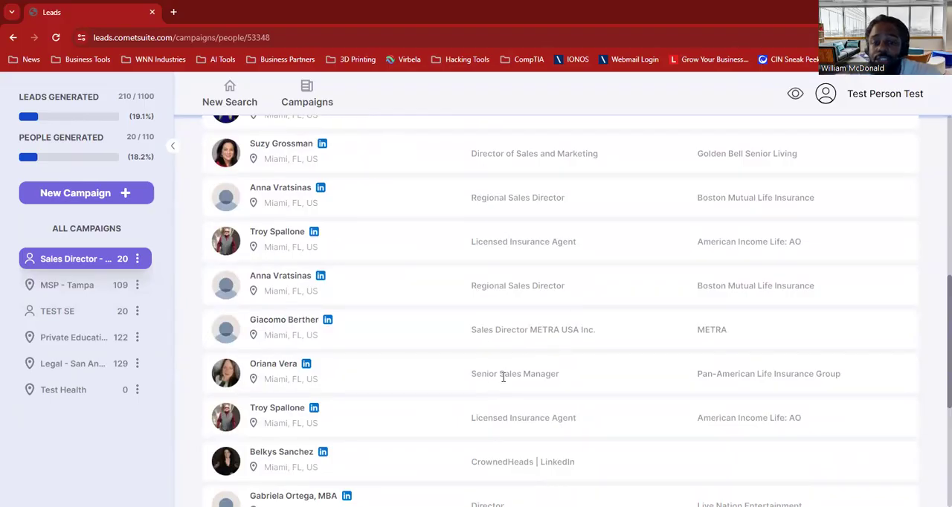
pyautogui.scroll(-2, 504, 377)
pyautogui.scroll(-2, 505, 377)
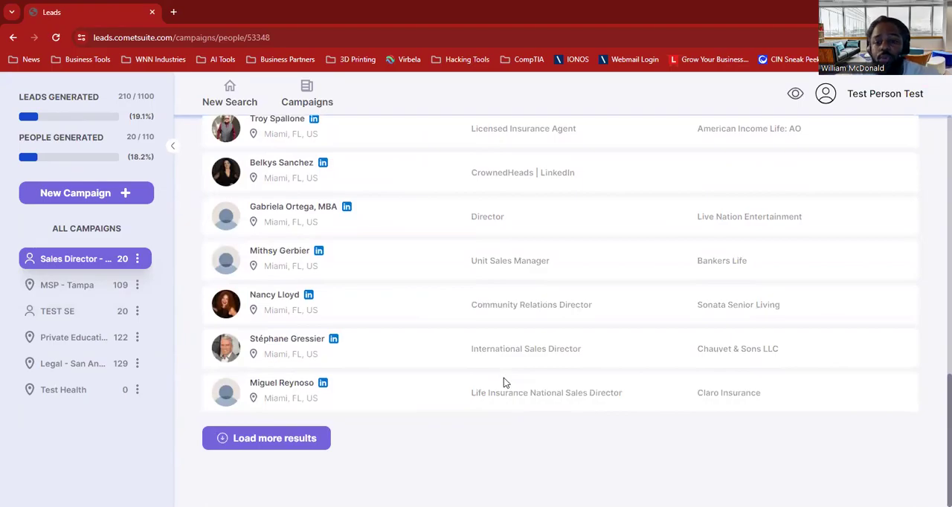
pyautogui.scroll(10, 504, 378)
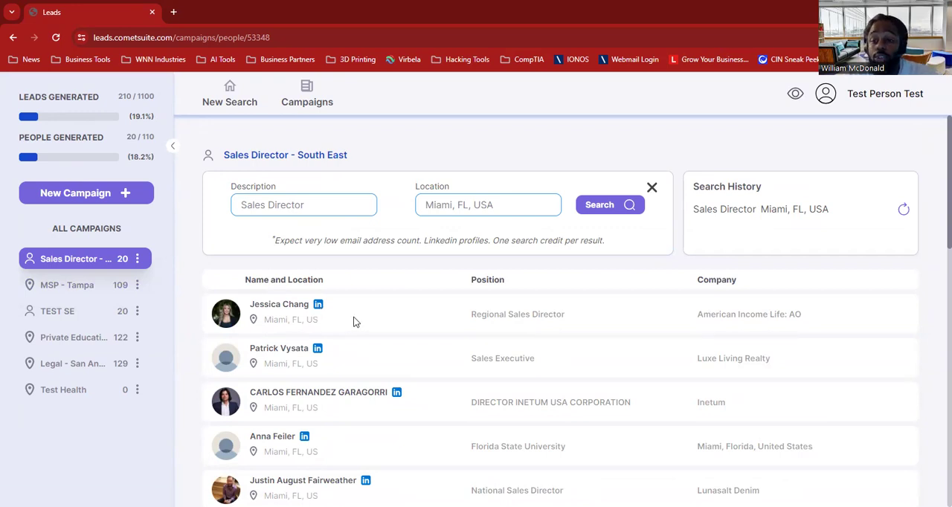
# Open the Sales Director campaign's lead list and review its email-found and email-not-found leads.
pyautogui.click(74, 257)
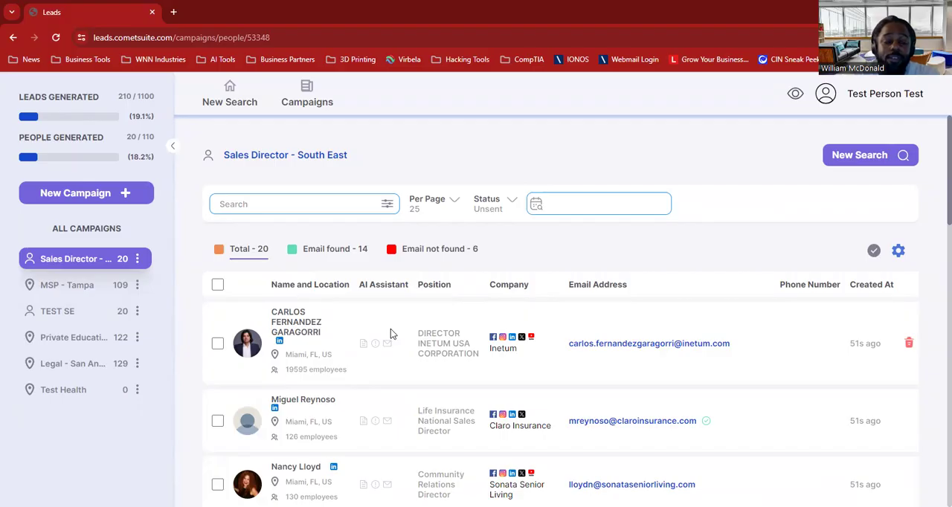
pyautogui.click(333, 250)
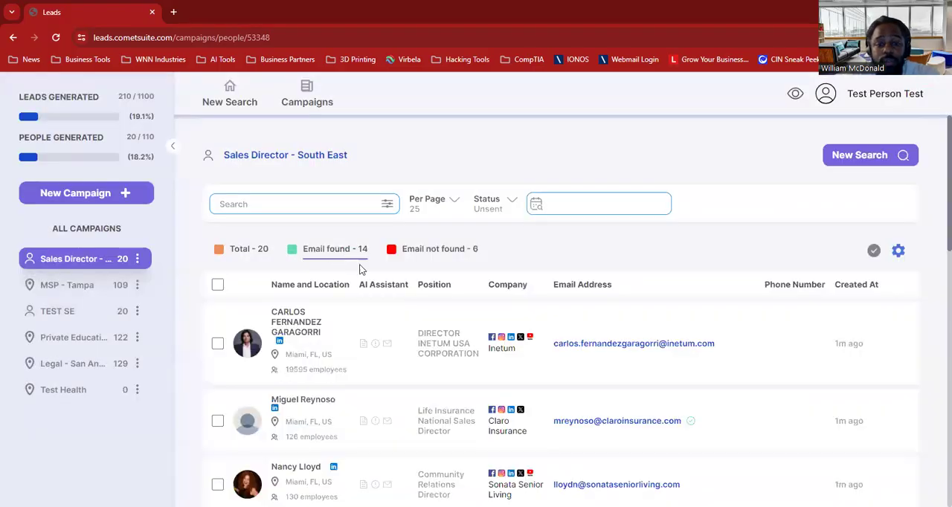
pyautogui.scroll(-1, 482, 354)
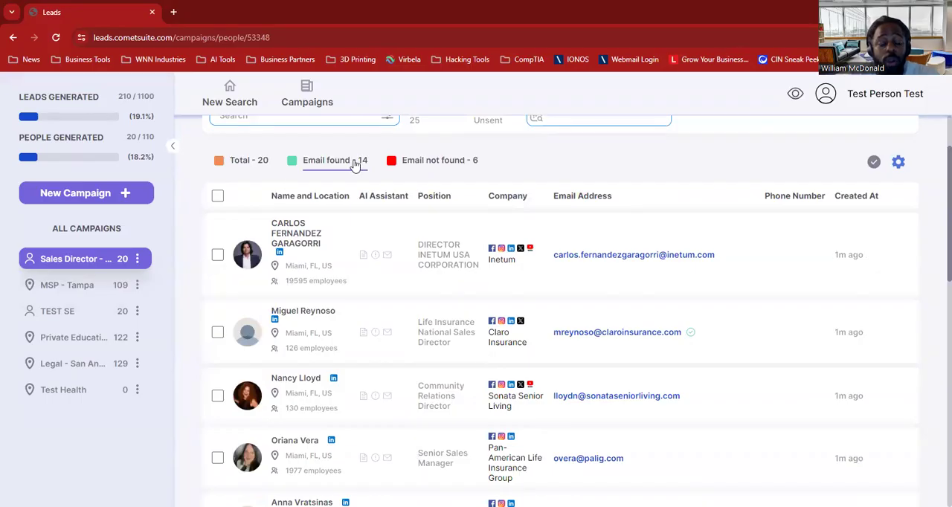
pyautogui.click(428, 164)
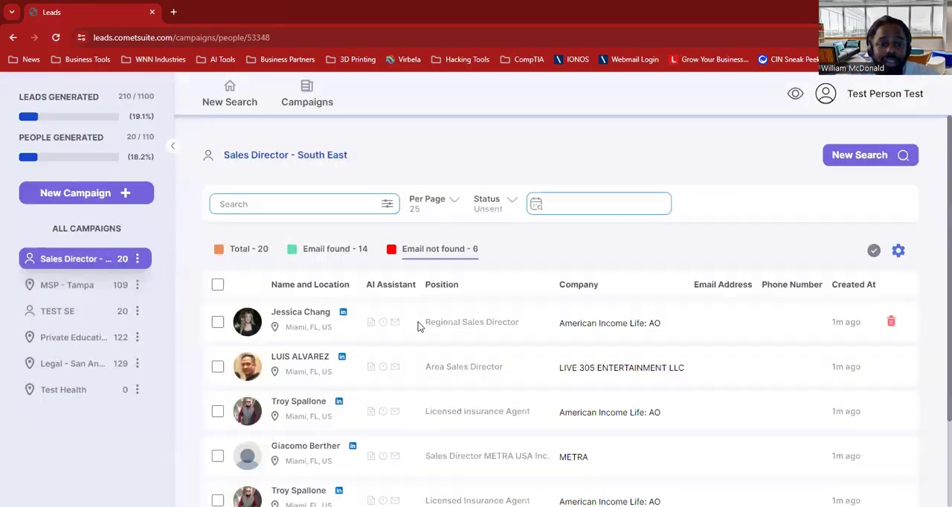
pyautogui.scroll(-1, 418, 326)
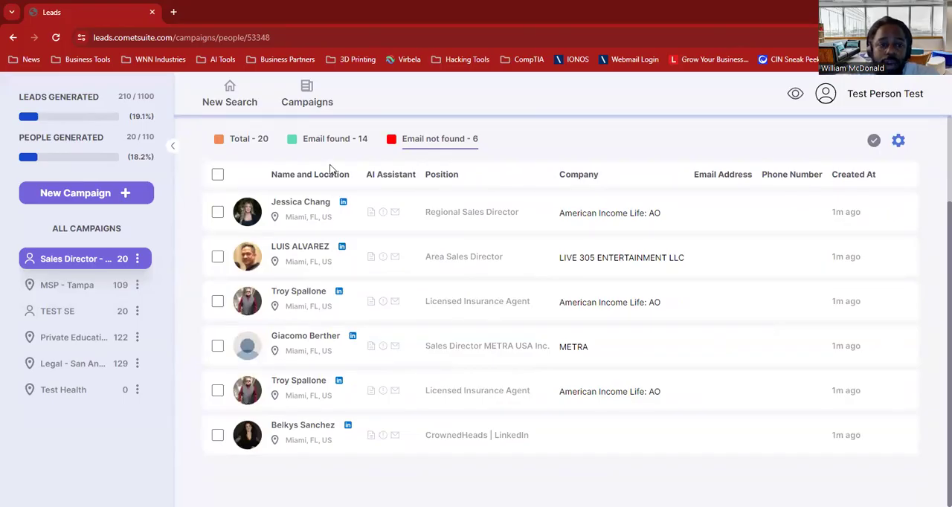
# Filter the Sales Director campaign to leads with emails found and select all of them.
pyautogui.click(316, 142)
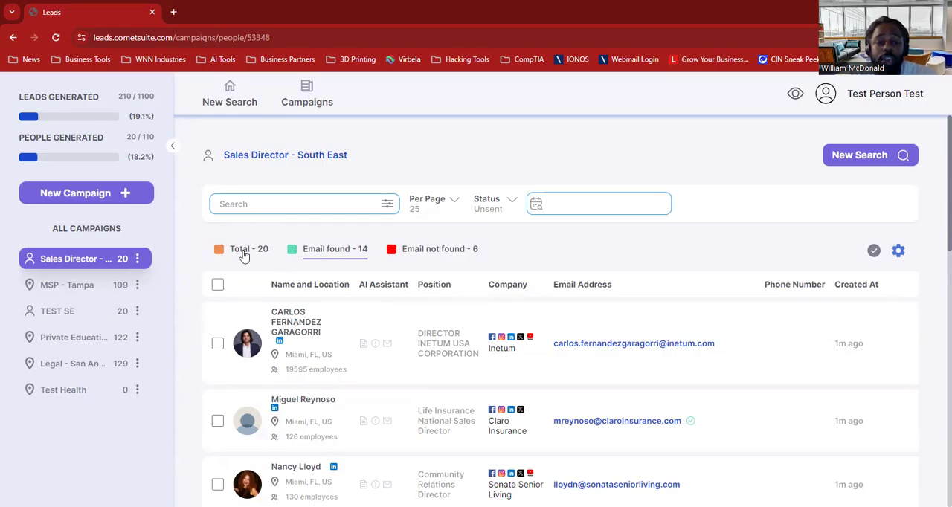
pyautogui.scroll(-3, 402, 367)
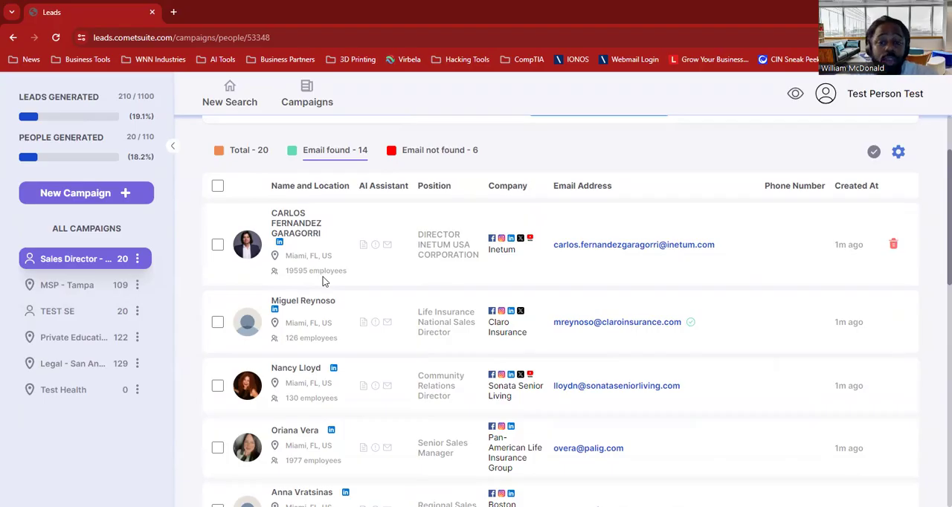
pyautogui.scroll(2, 323, 277)
pyautogui.click(217, 286)
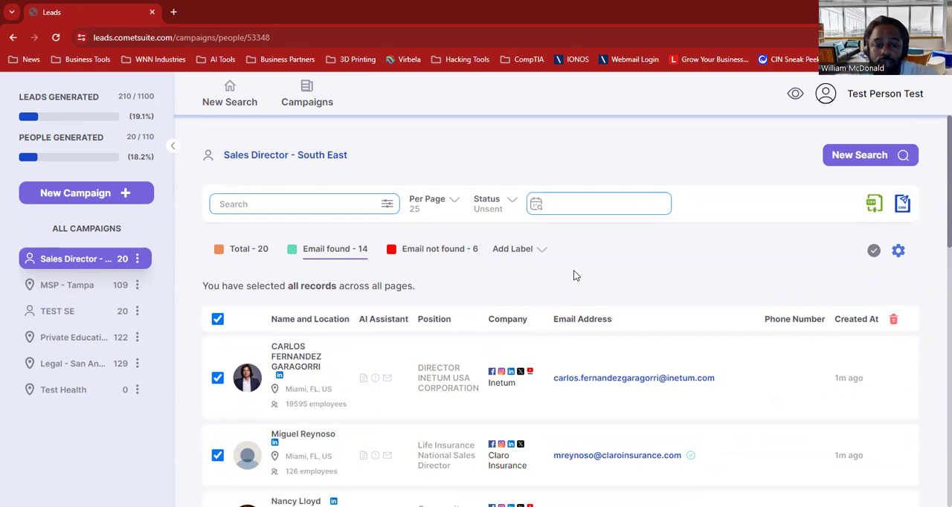
# Create a Single campaign named "SBA".
pyautogui.click(102, 195)
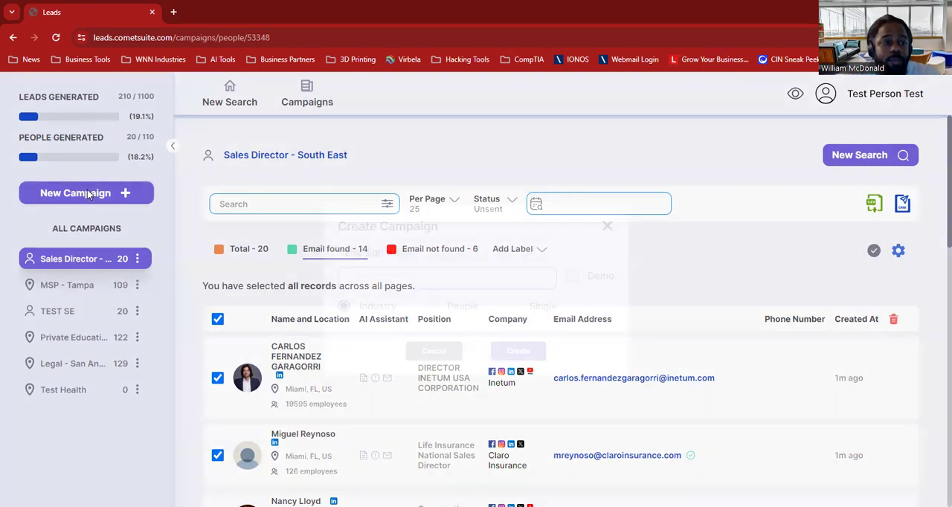
pyautogui.click(514, 307)
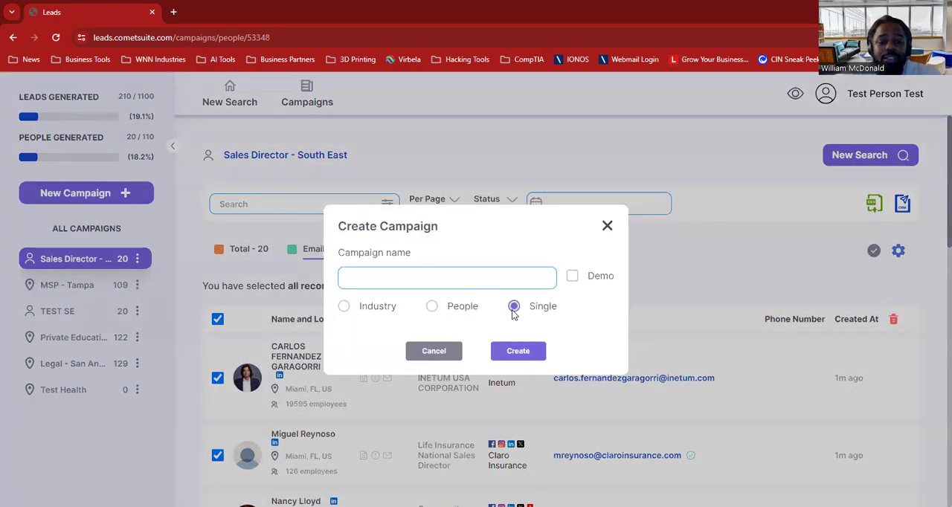
pyautogui.click(511, 278)
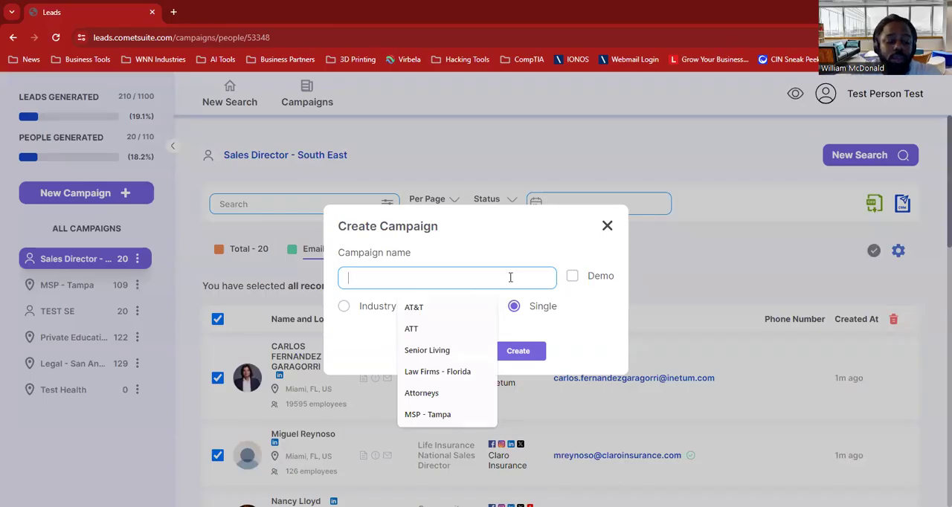
pyautogui.write('SEA')
pyautogui.click(521, 350)
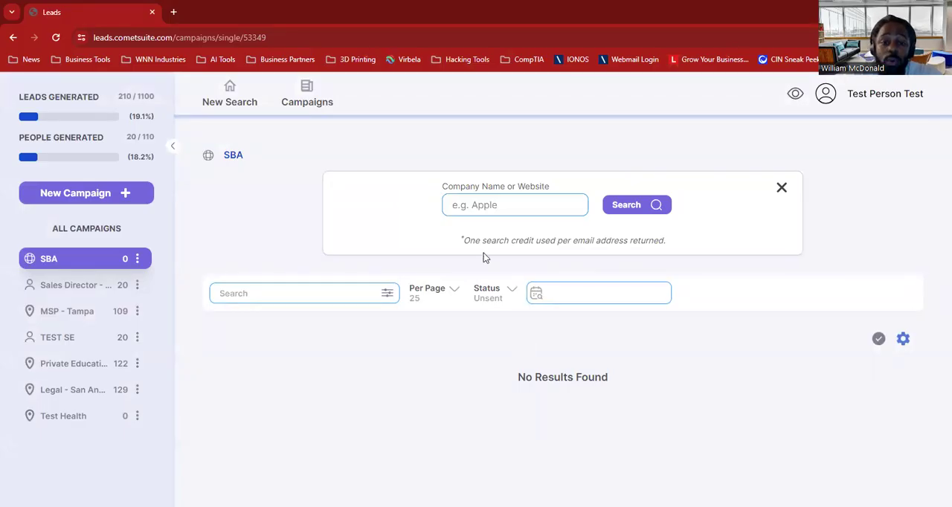
pyautogui.write('www.')
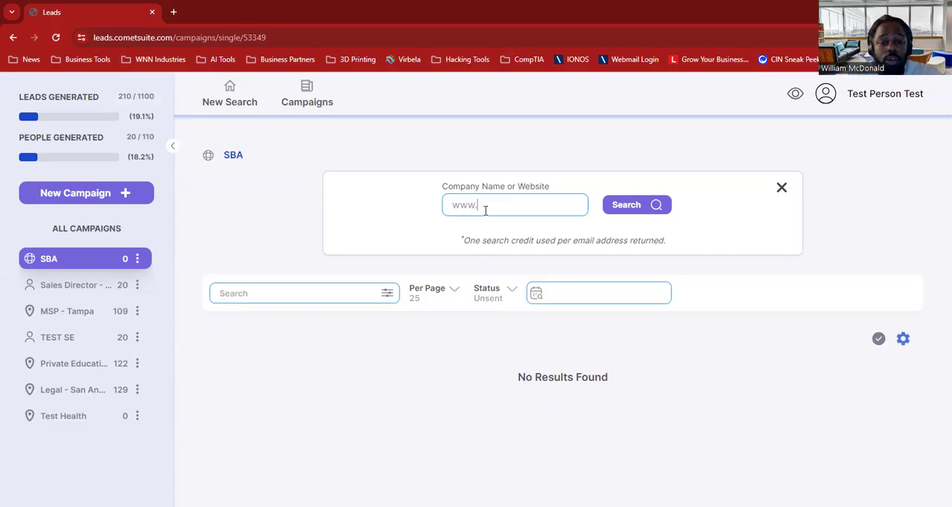
pyautogui.write('sba.gov')
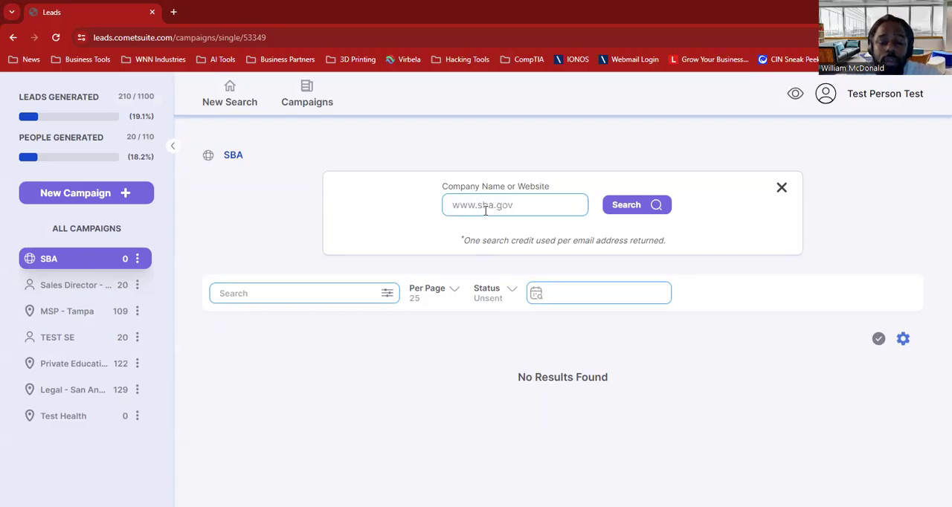
pyautogui.click(630, 210)
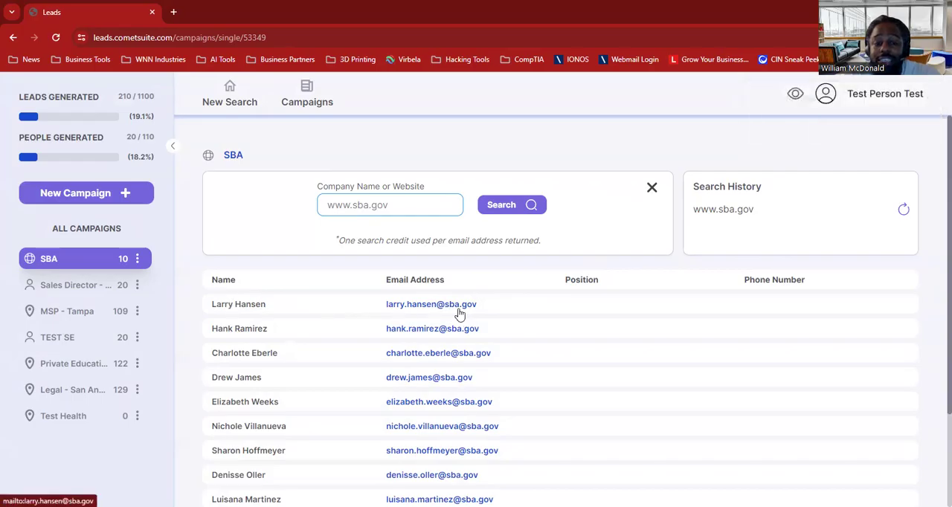
pyautogui.scroll(-2, 480, 340)
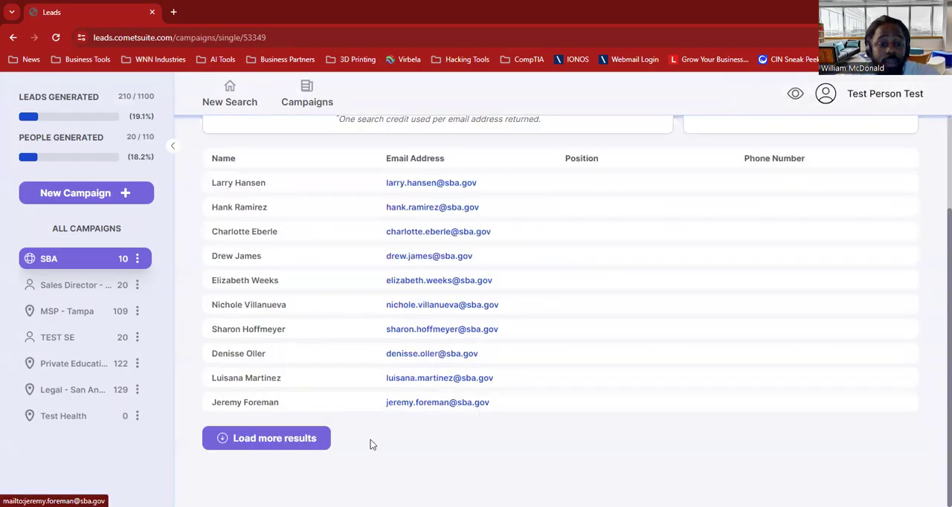
pyautogui.click(305, 439)
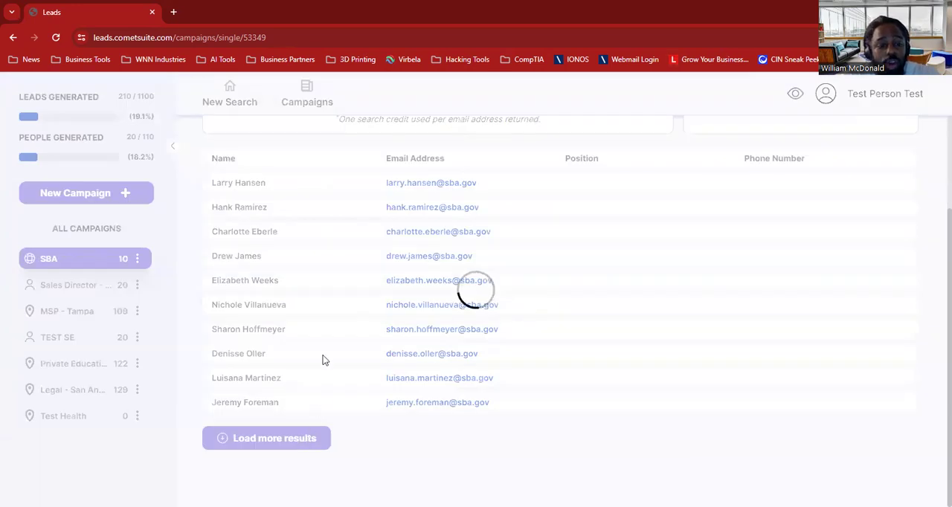
pyautogui.scroll(-3, 325, 349)
pyautogui.click(274, 441)
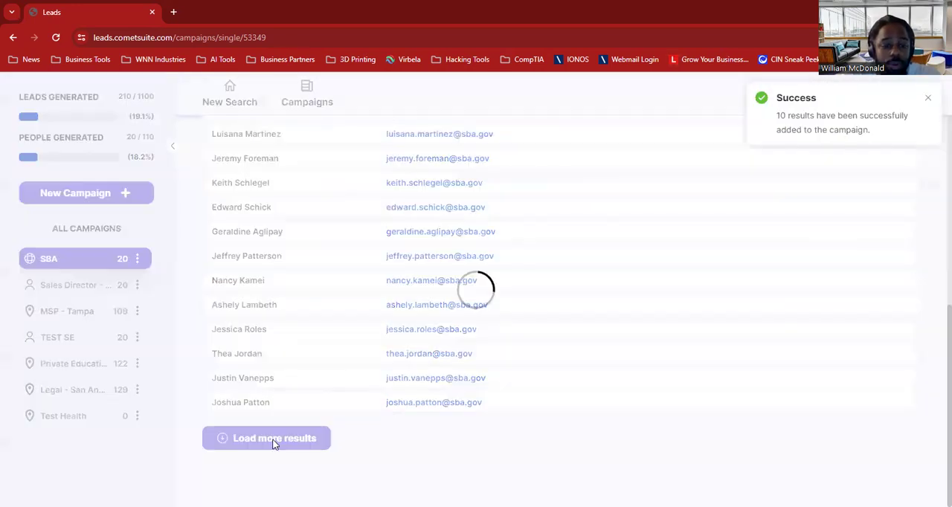
pyautogui.scroll(-3, 273, 445)
pyautogui.click(272, 437)
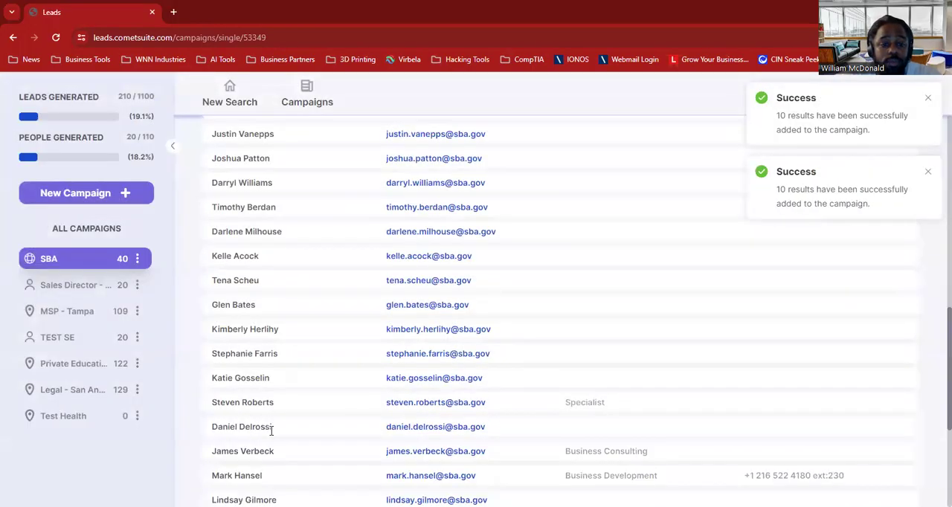
pyautogui.scroll(-3, 271, 430)
pyautogui.click(266, 441)
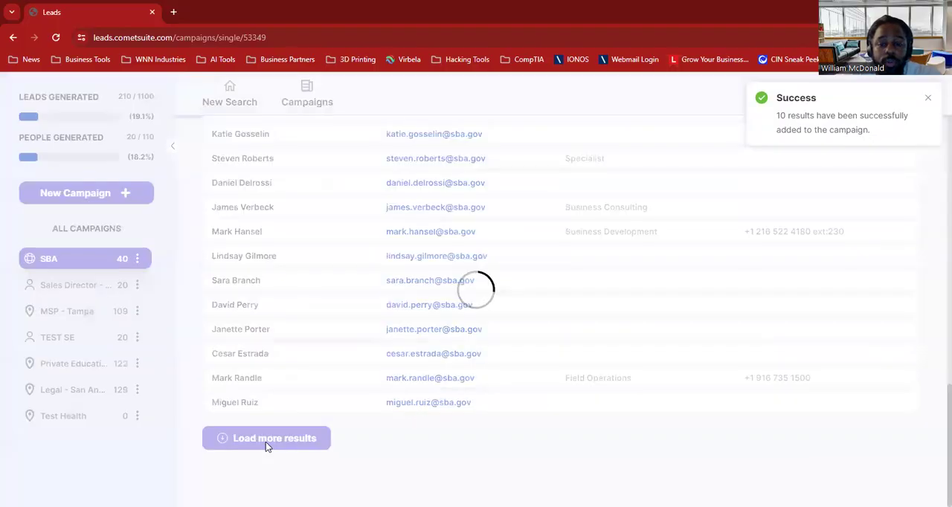
pyautogui.scroll(-3, 305, 375)
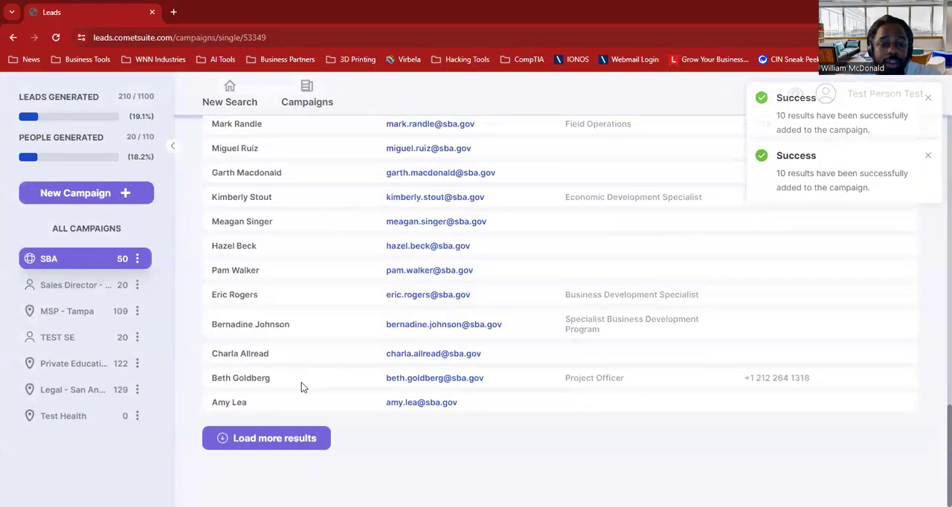
pyautogui.click(276, 440)
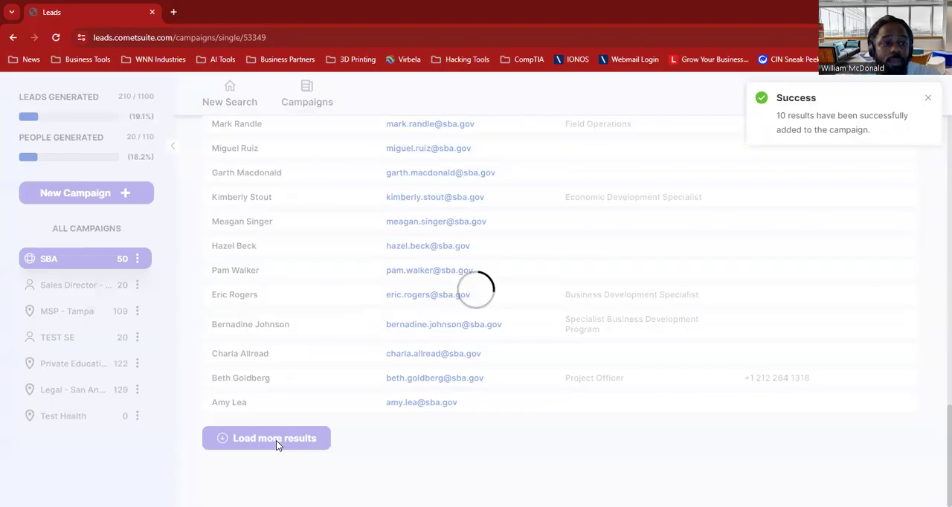
# Open the SBA campaign's contact list, review the emails, positions and phone numbers, and go to page 3.
pyautogui.click(84, 266)
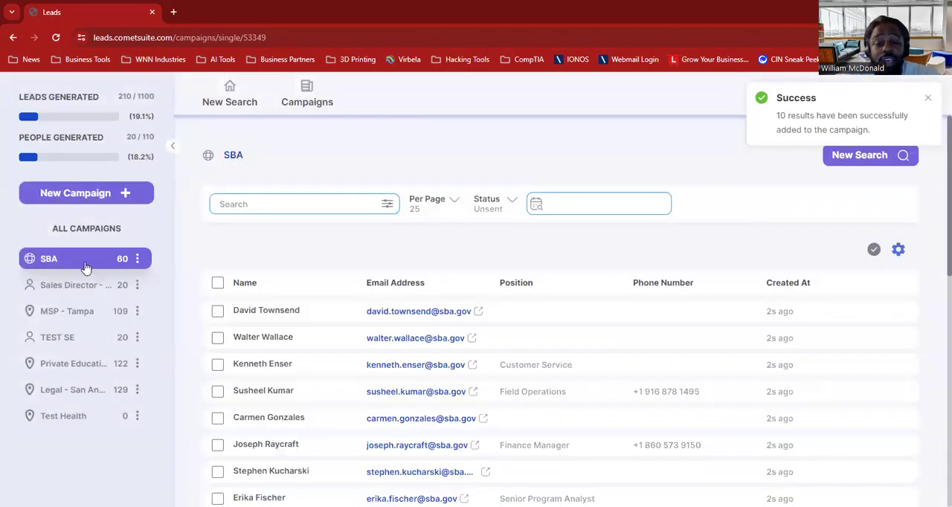
pyautogui.scroll(-3, 617, 336)
pyautogui.scroll(-5, 617, 338)
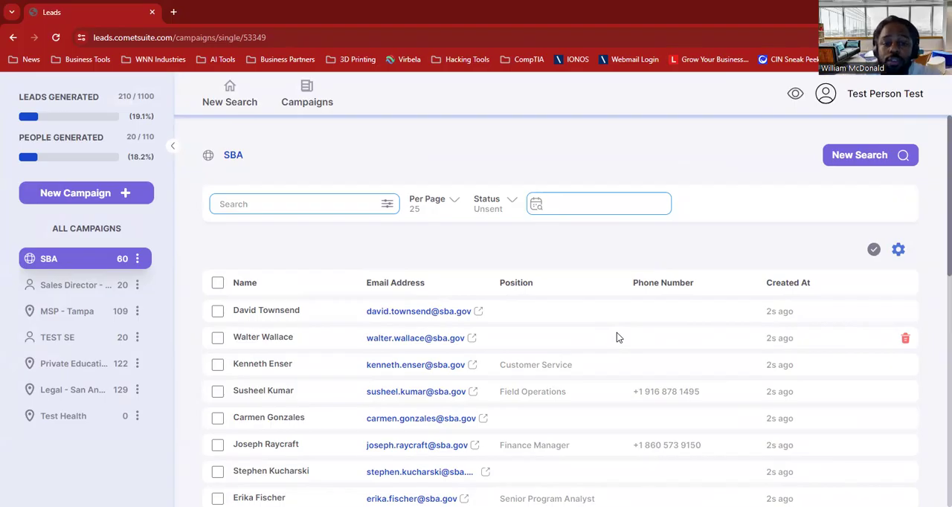
pyautogui.scroll(-3, 617, 335)
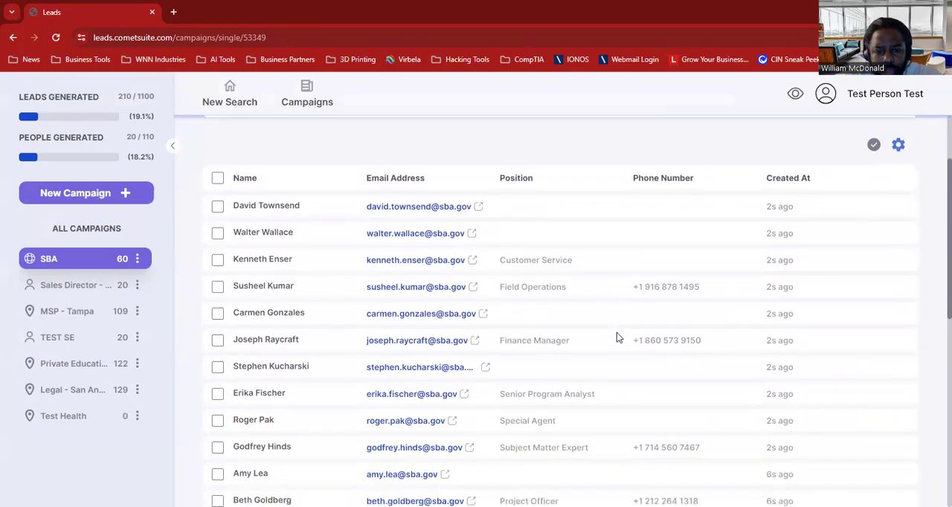
pyautogui.scroll(-2, 617, 335)
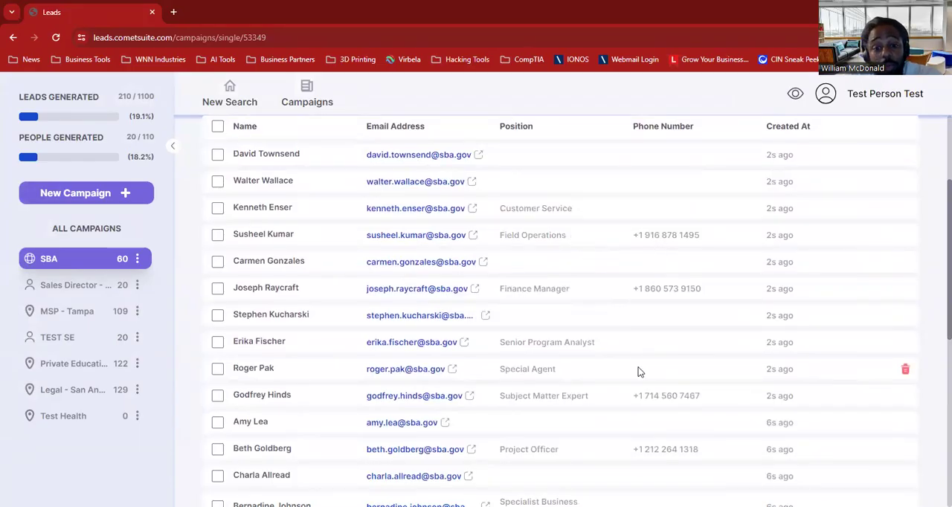
pyautogui.scroll(-4, 638, 372)
pyautogui.scroll(-6, 638, 372)
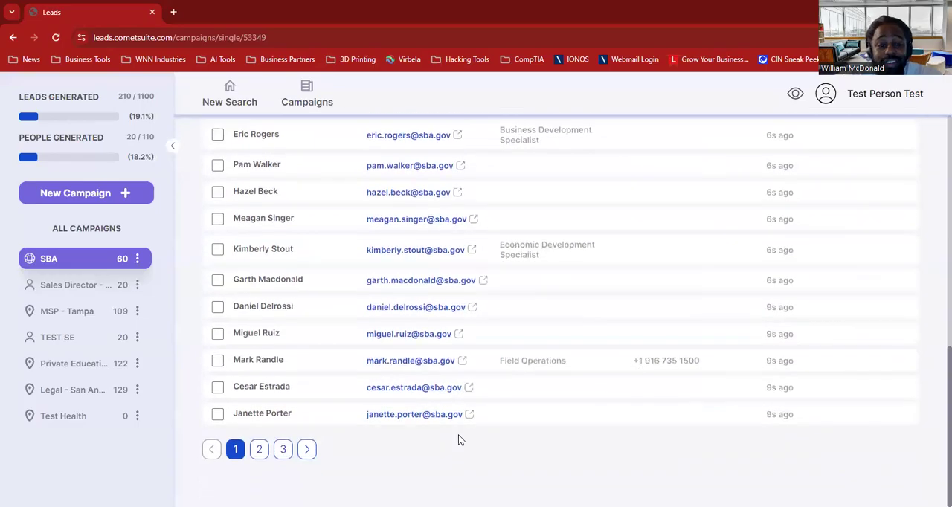
pyautogui.click(283, 450)
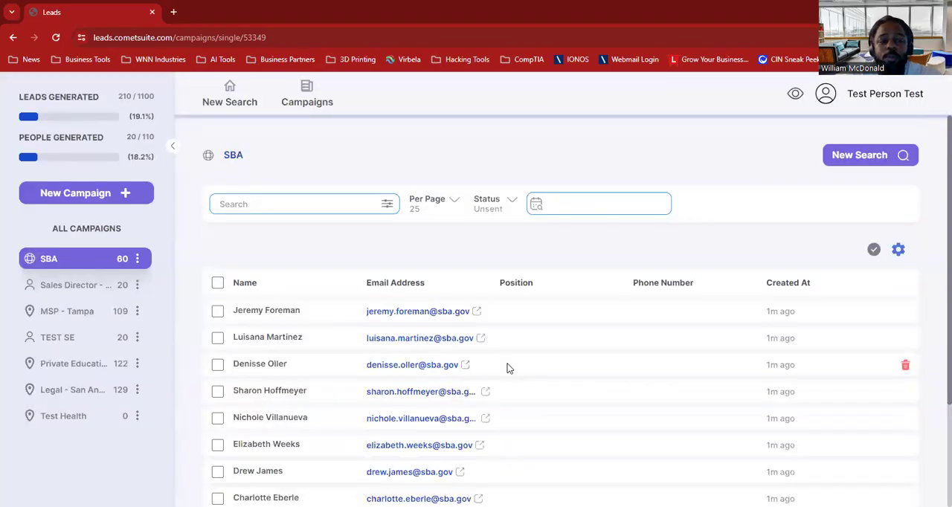